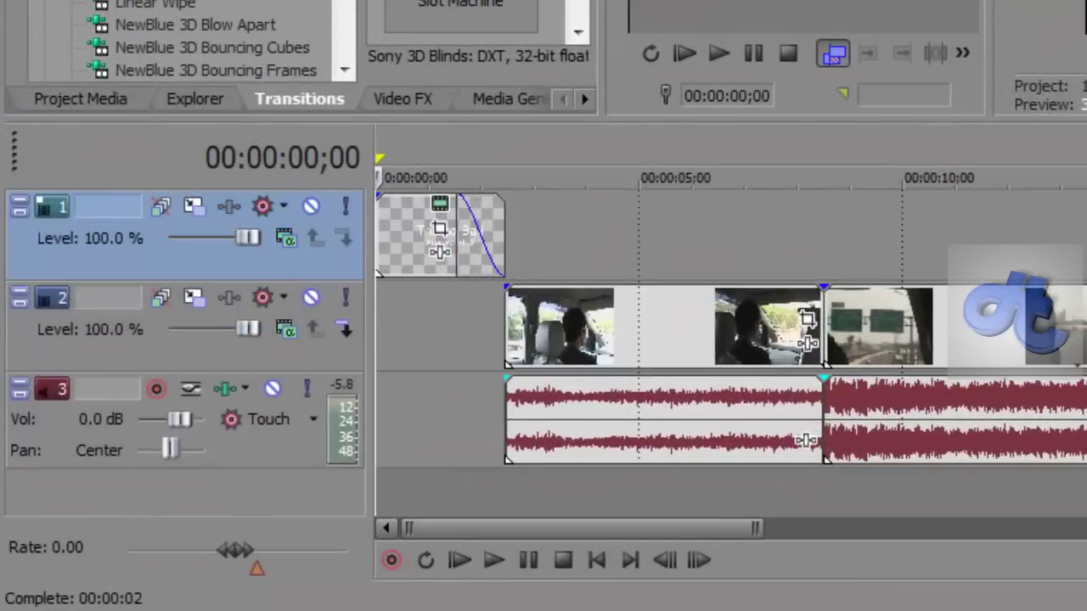
- Insert a new audio track and move it below the existing audio track
{"action": "key", "text": "Delete"}
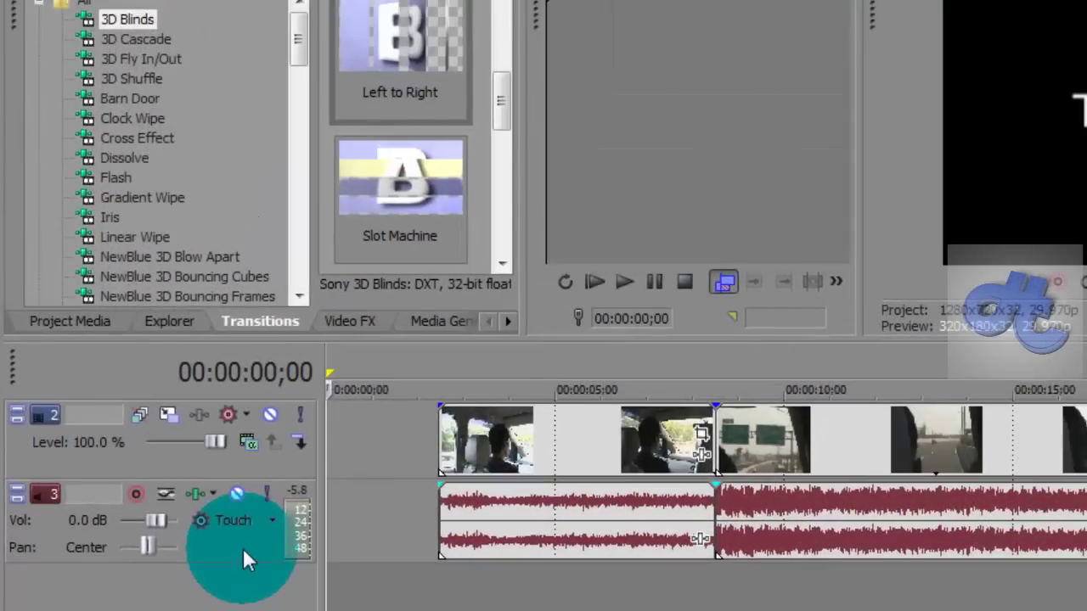
{"action": "right_click", "coordinate": [243, 550]}
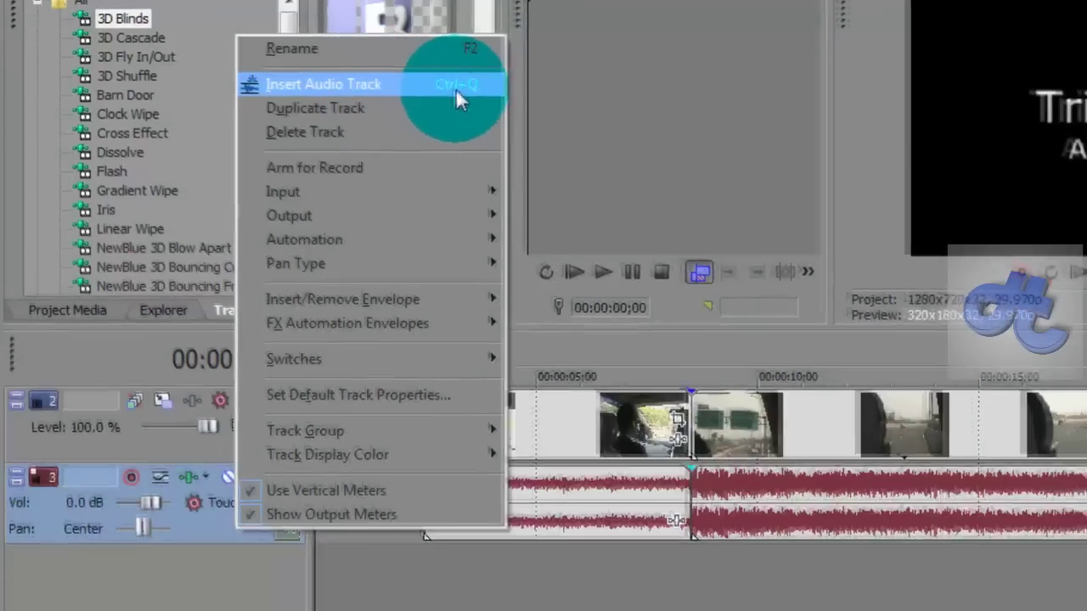
{"action": "left_click", "coordinate": [455, 94]}
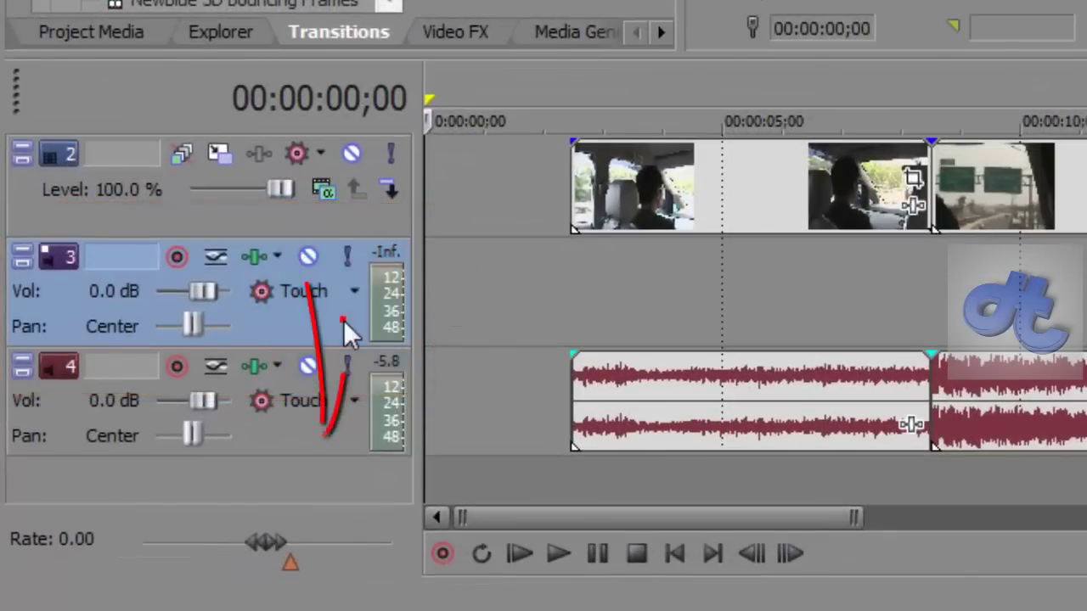
{"action": "left_click_drag", "start_coordinate": [343, 320], "coordinate": [337, 435]}
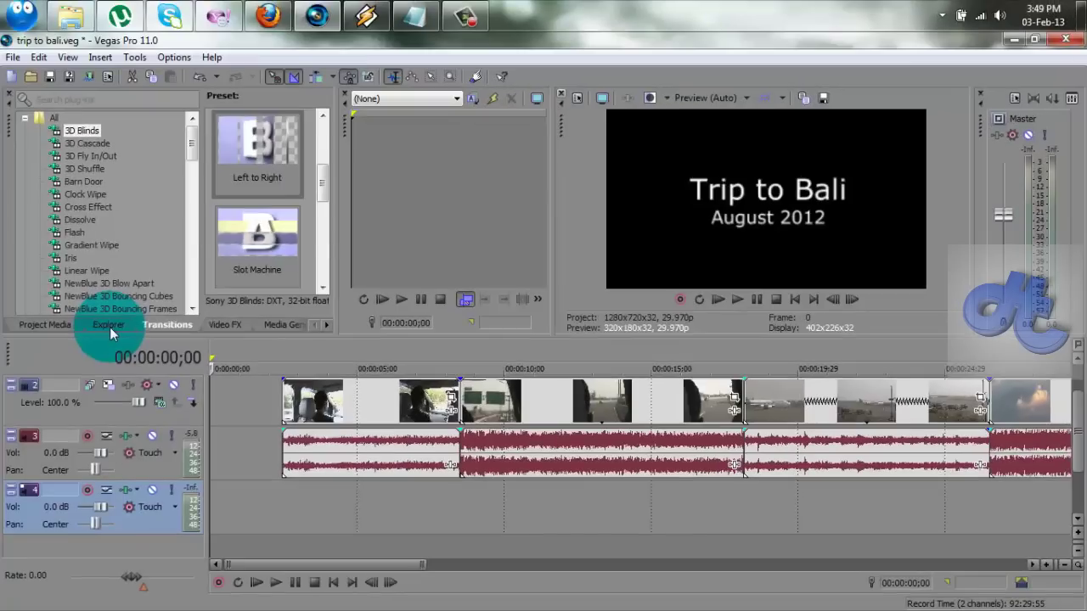
- Open the Lagu Enyaaaak music folder on drive D: in the built-in file Explorer
{"action": "left_click", "coordinate": [109, 327]}
{"action": "left_click_drag", "start_coordinate": [170, 232], "coordinate": [169, 178]}
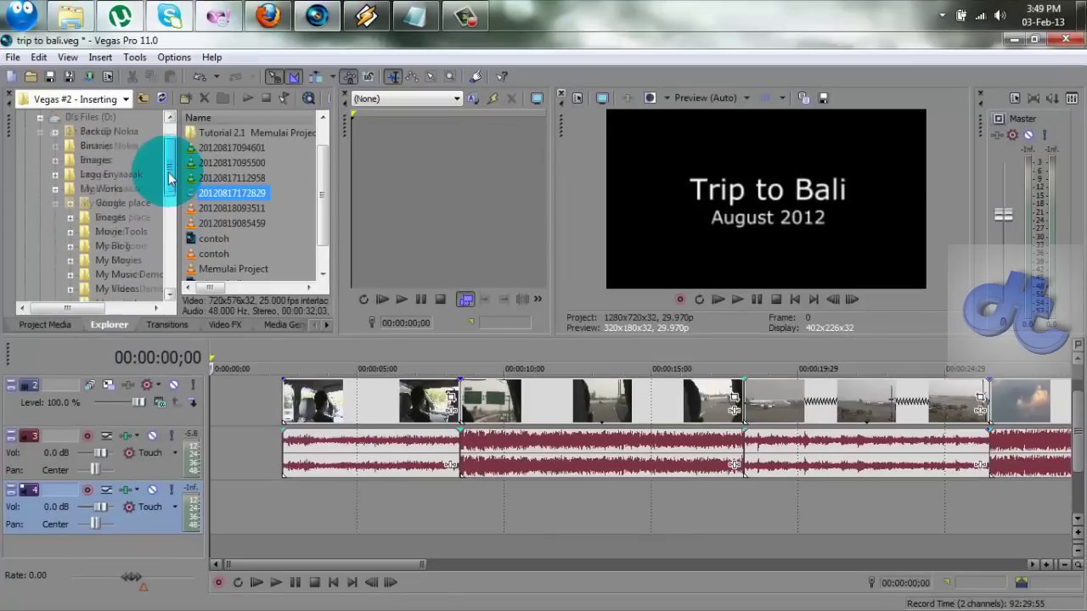
{"action": "left_click", "coordinate": [97, 174]}
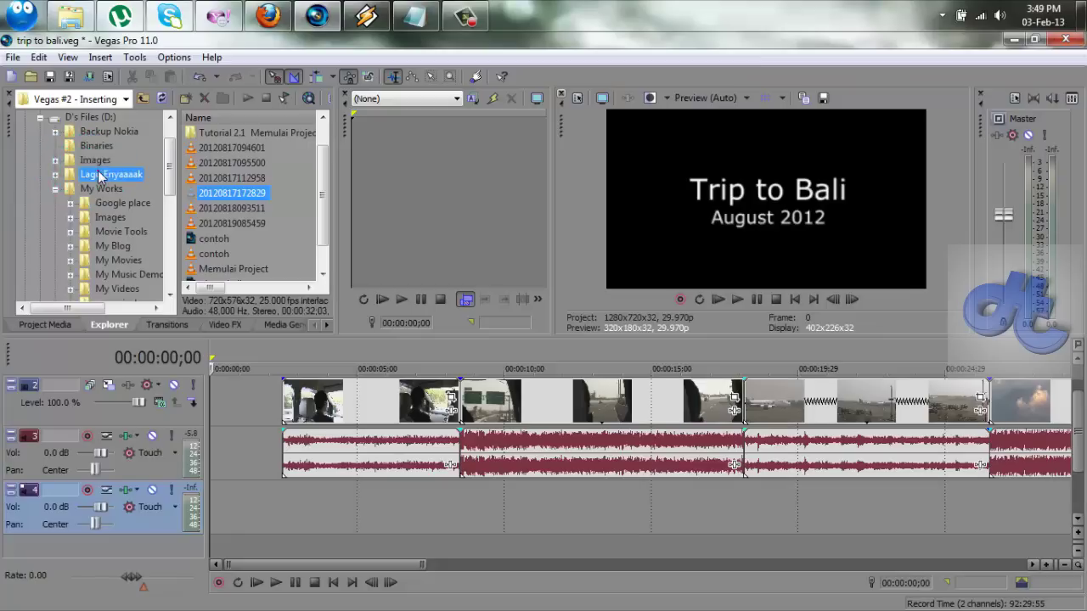
- Find and select the song Muse - Supermassive Black Hole in the folder's file list, widening the list to read the names
{"action": "left_click_drag", "start_coordinate": [324, 133], "coordinate": [328, 160]}
{"action": "left_click", "coordinate": [221, 178]}
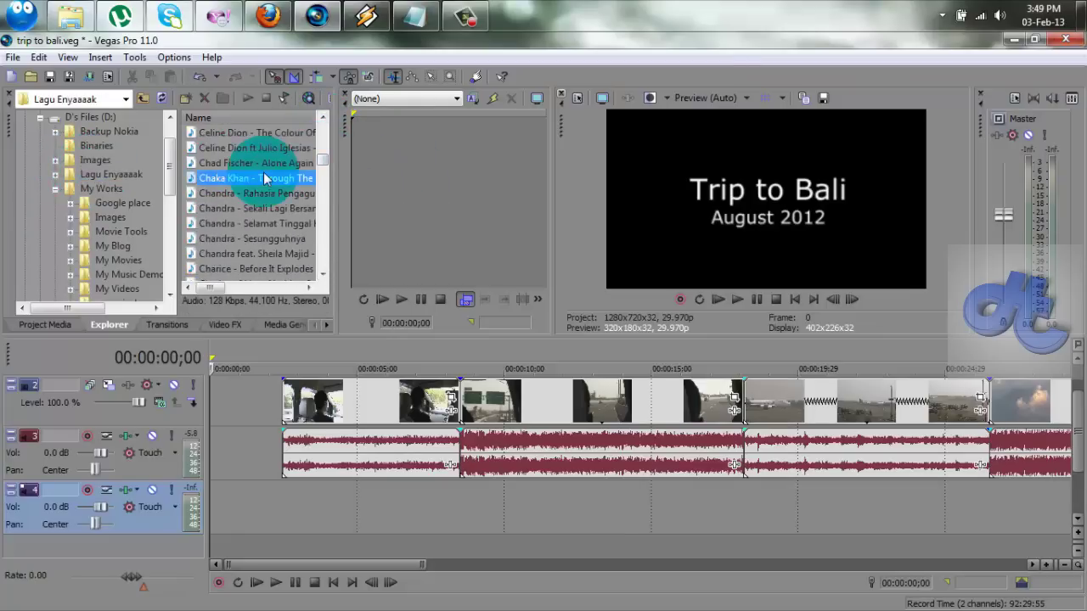
{"action": "scroll", "coordinate": [264, 177], "scroll_direction": "down", "scroll_amount": 12}
{"action": "left_click", "coordinate": [231, 133]}
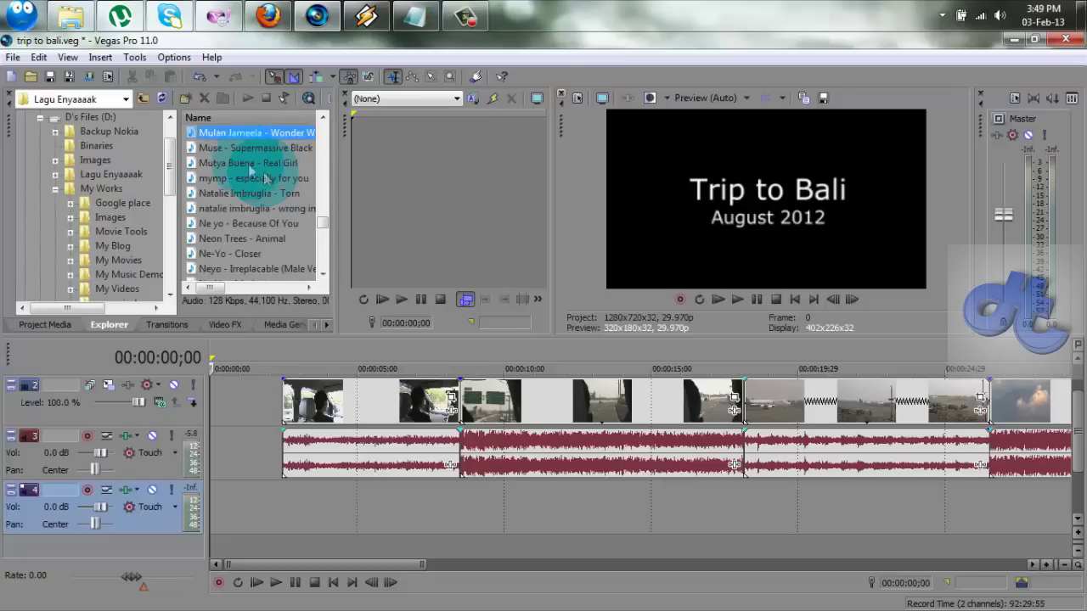
{"action": "left_click", "coordinate": [236, 148], "text": "shift"}
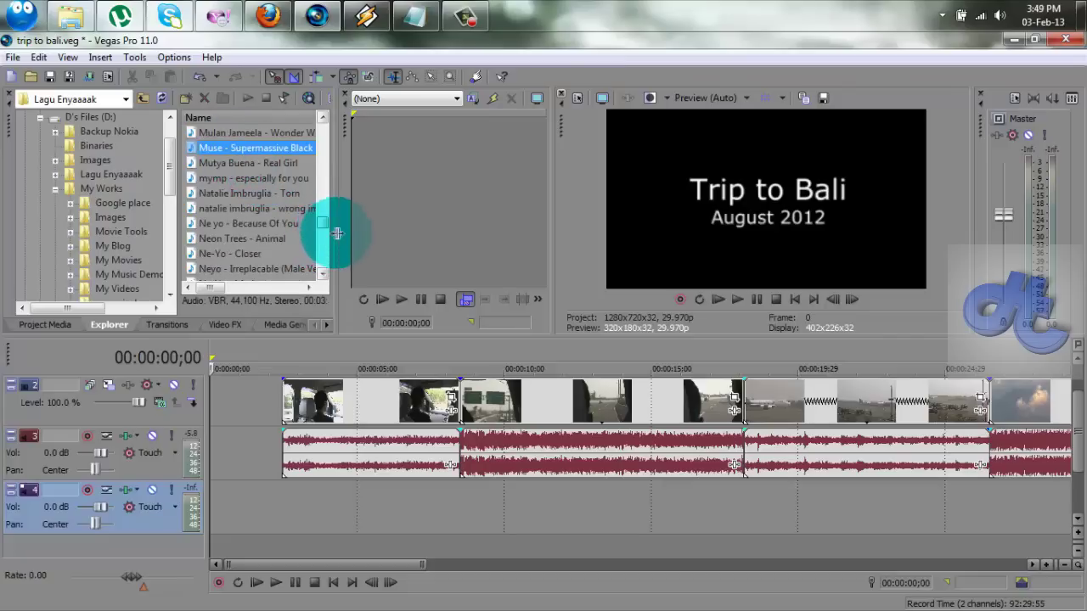
{"action": "left_click_drag", "start_coordinate": [338, 232], "coordinate": [353, 231]}
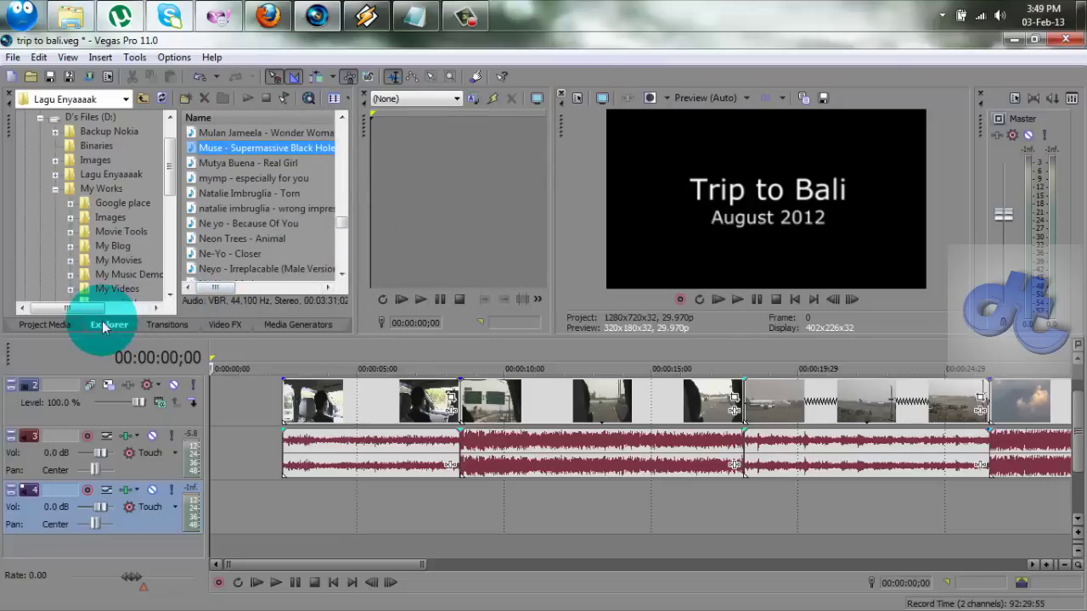
{"action": "left_click", "coordinate": [221, 148]}
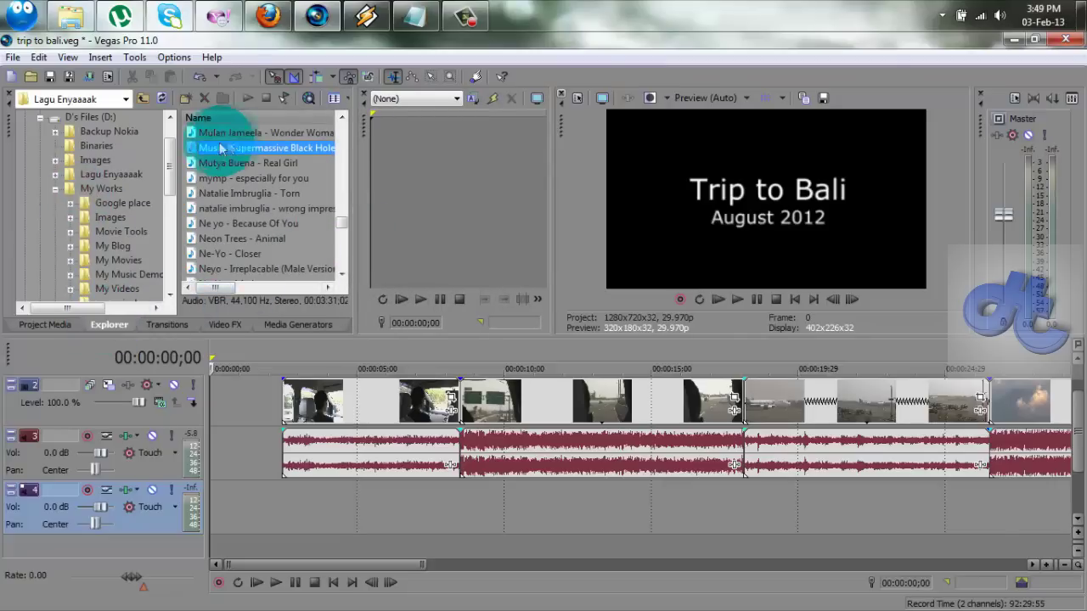
- Switch to Windows Explorer, place its window beside the timeline, and jump to the songs starting with "mu" in the Lagu Enyaaaak folder
{"action": "left_click", "coordinate": [80, 19]}
{"action": "left_click", "coordinate": [265, 85]}
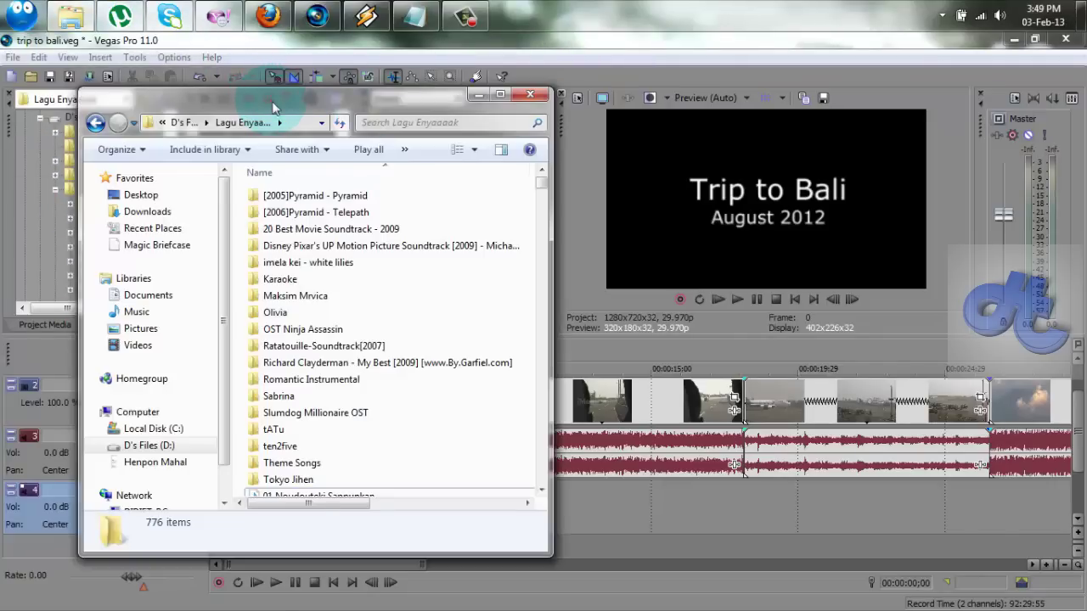
{"action": "left_click_drag", "start_coordinate": [273, 106], "coordinate": [705, 100]}
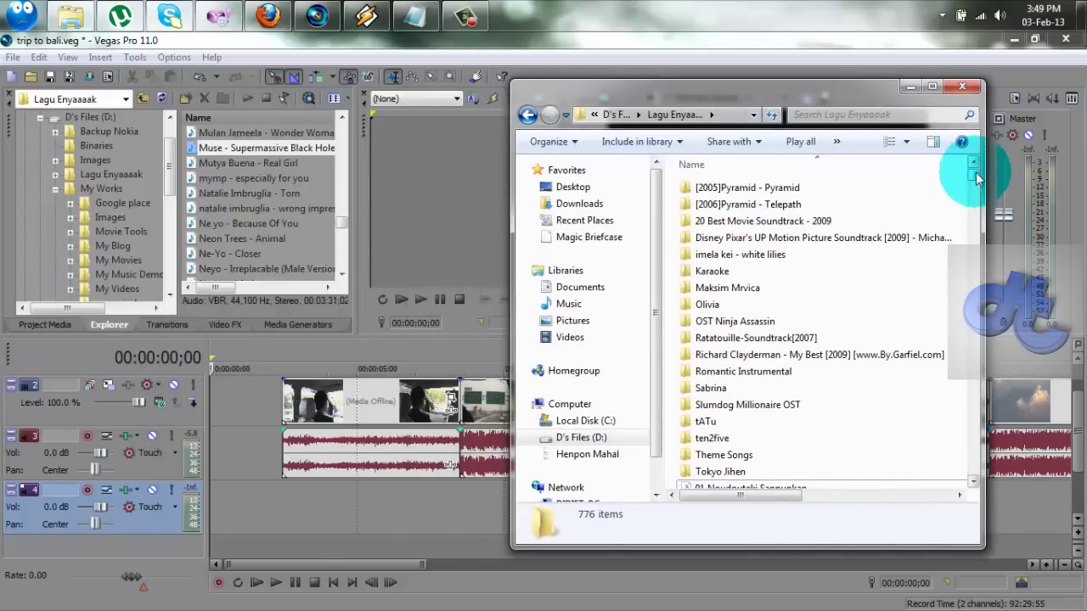
{"action": "left_click_drag", "start_coordinate": [975, 180], "coordinate": [981, 346]}
{"action": "left_click", "coordinate": [698, 265]}
{"action": "type", "text": "mu"}
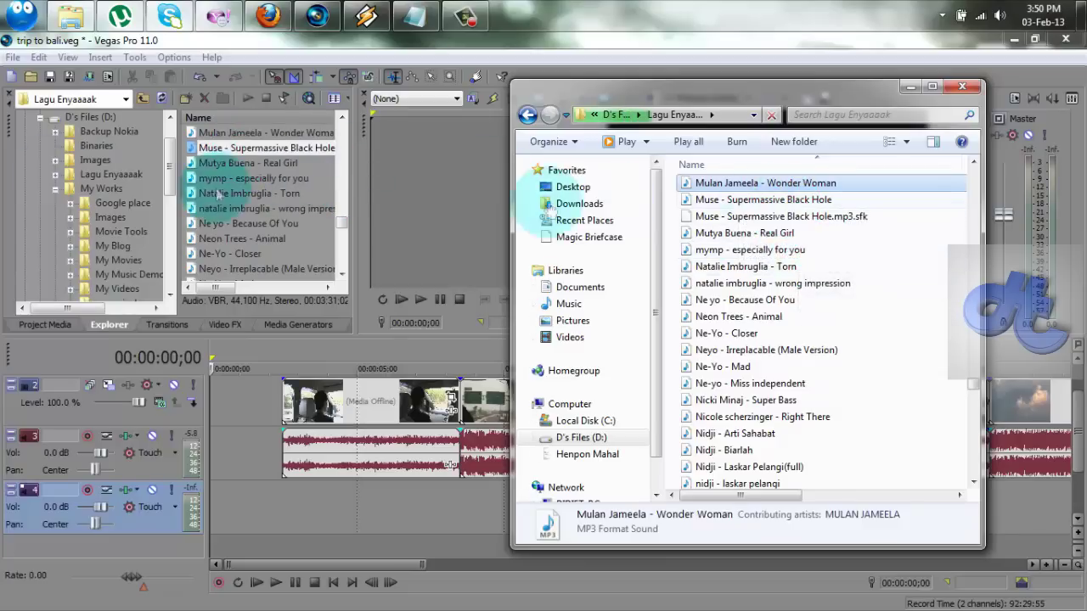
- Add Muse - Supermassive Black Hole to empty audio track 4 and align its start with the beginning of the timeline
{"action": "left_click_drag", "start_coordinate": [774, 204], "coordinate": [255, 514]}
{"action": "left_click", "coordinate": [309, 512]}
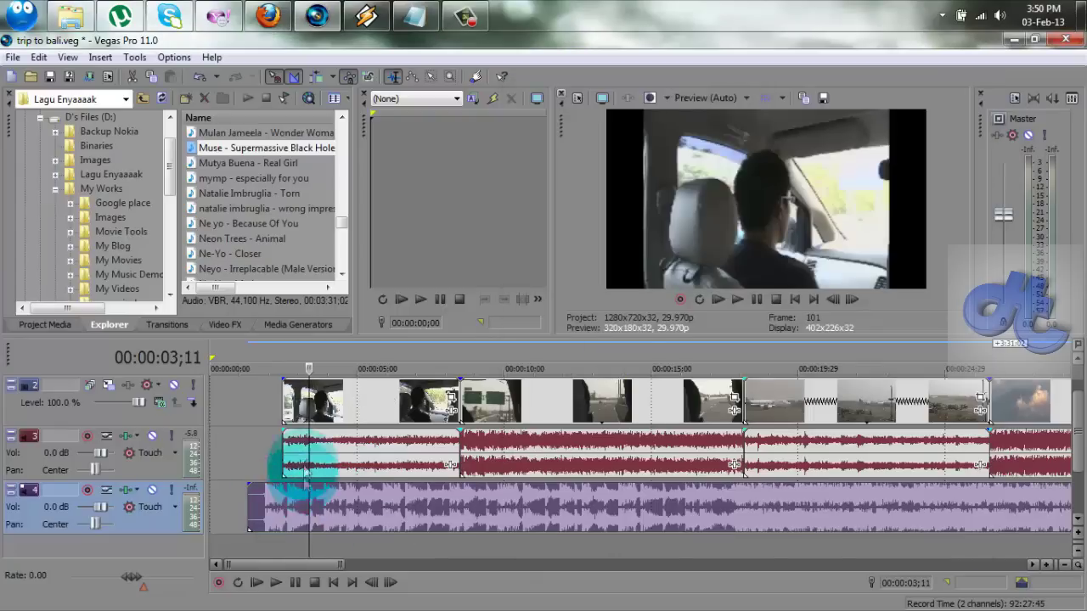
{"action": "left_click", "coordinate": [254, 507]}
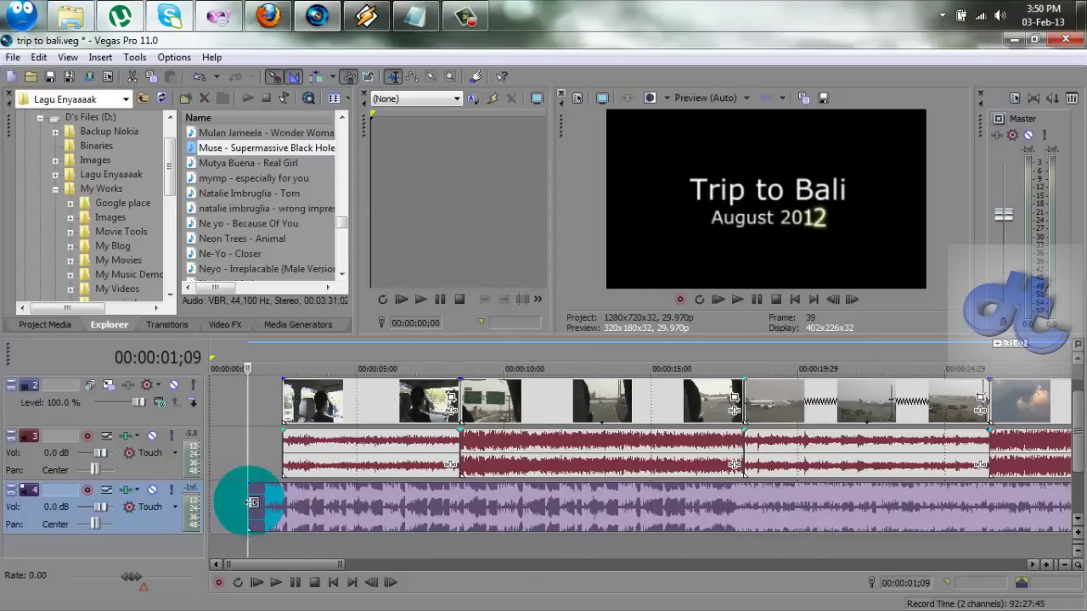
{"action": "left_click_drag", "start_coordinate": [277, 504], "coordinate": [210, 530]}
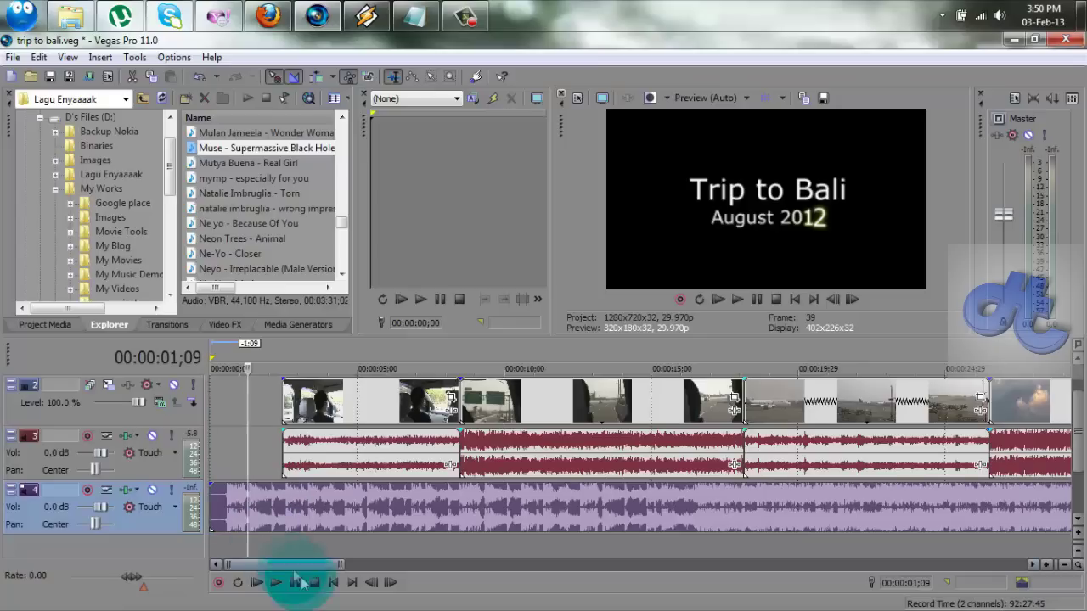
- Play the project from the start and examine the opening of the song's waveform for a silent lead-in
{"action": "key", "text": "space"}
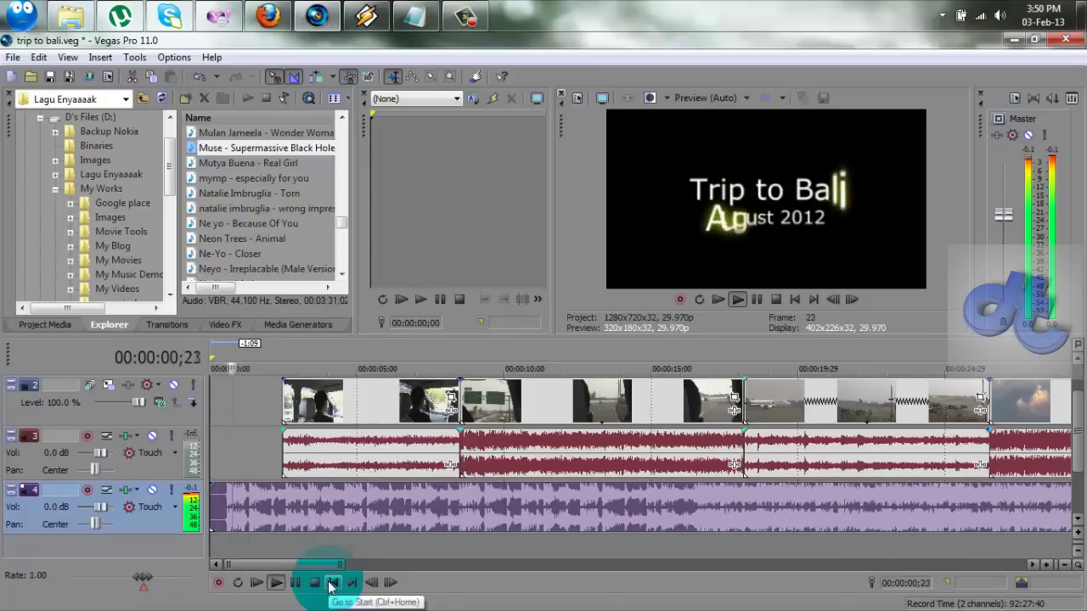
{"action": "left_click", "coordinate": [331, 583]}
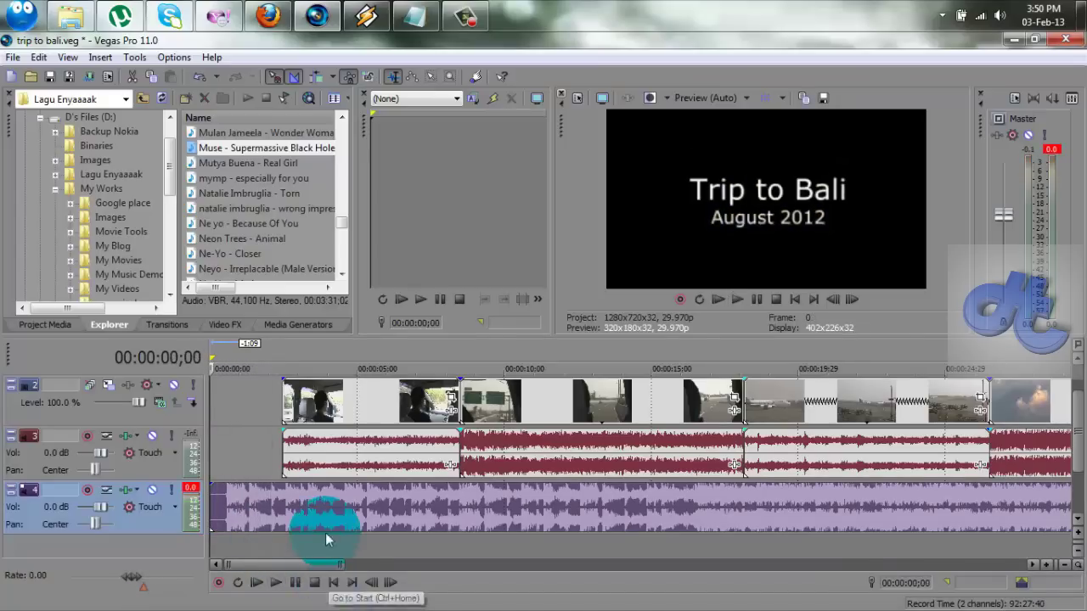
{"action": "left_click", "coordinate": [222, 458]}
{"action": "scroll", "coordinate": [263, 496], "scroll_direction": "up", "scroll_amount": 5}
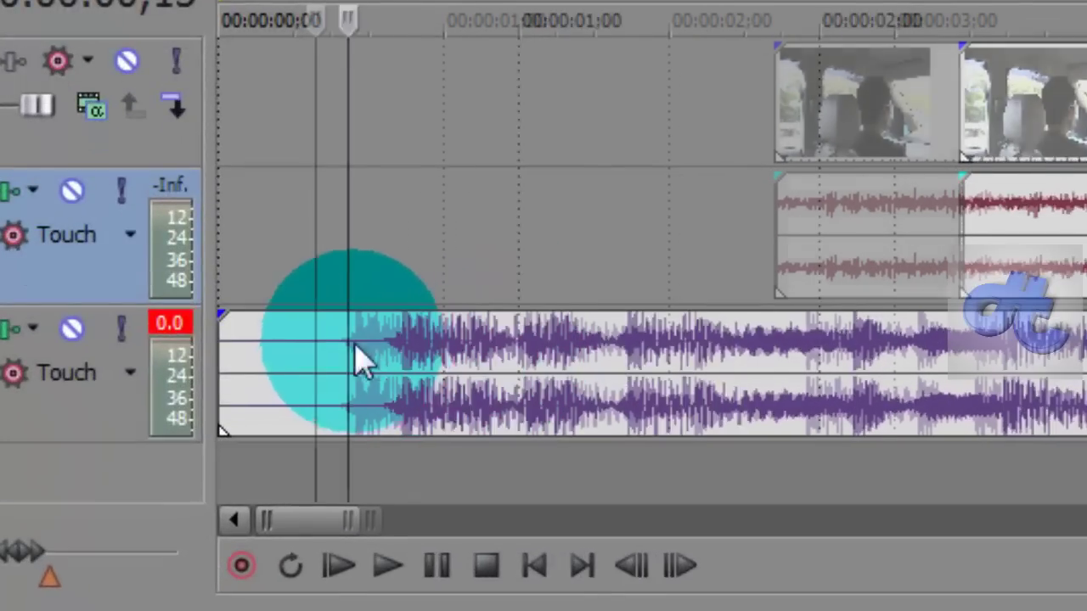
{"action": "scroll", "coordinate": [361, 361], "scroll_direction": "up", "scroll_amount": 3}
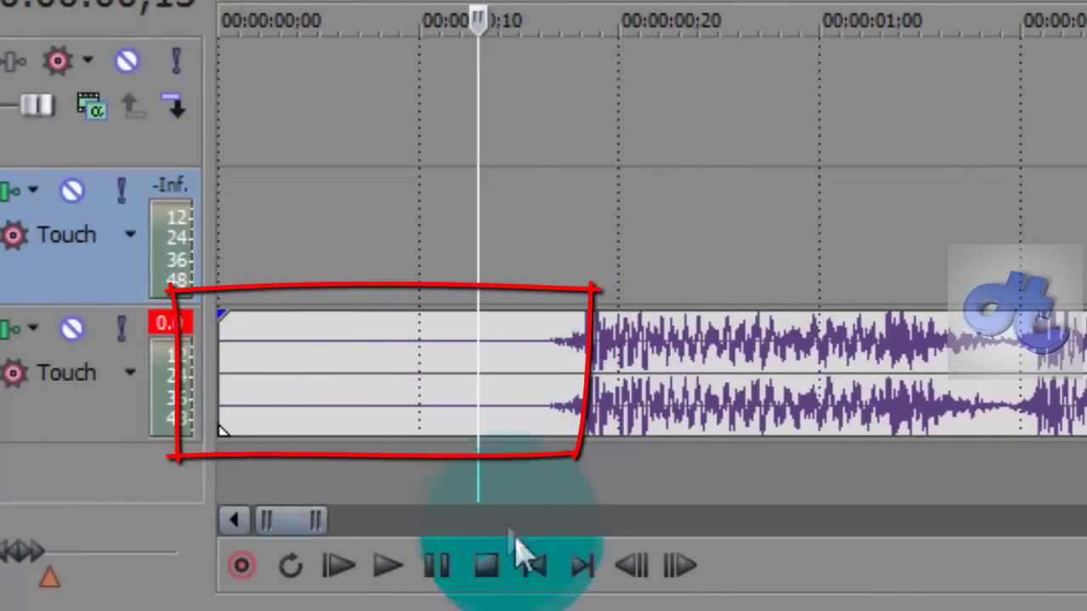
{"action": "left_click", "coordinate": [534, 567]}
{"action": "key", "text": "space"}
{"action": "key", "text": "space"}
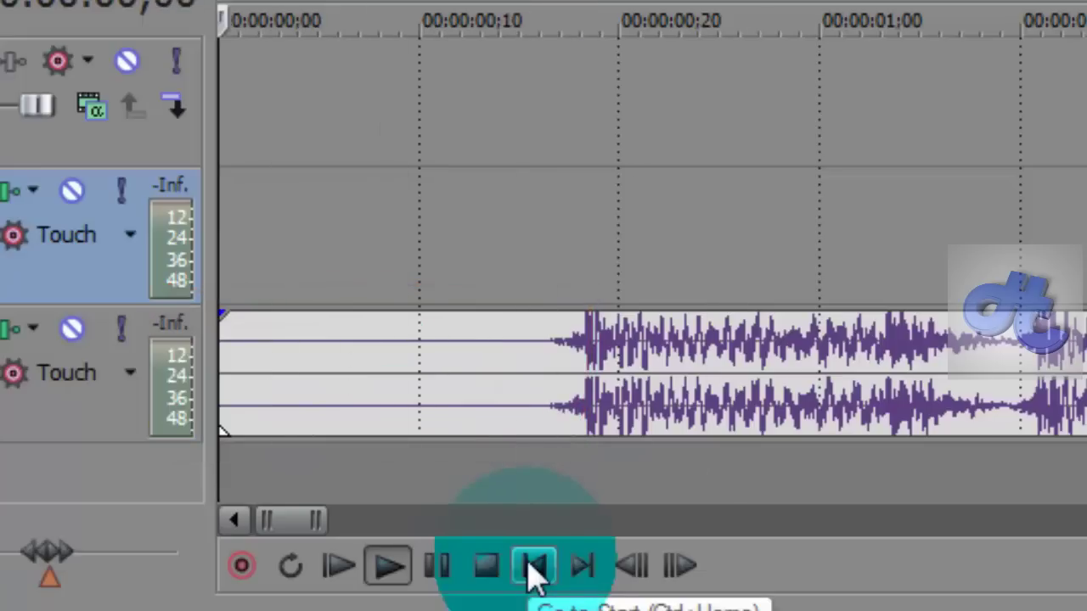
{"action": "left_click", "coordinate": [534, 569]}
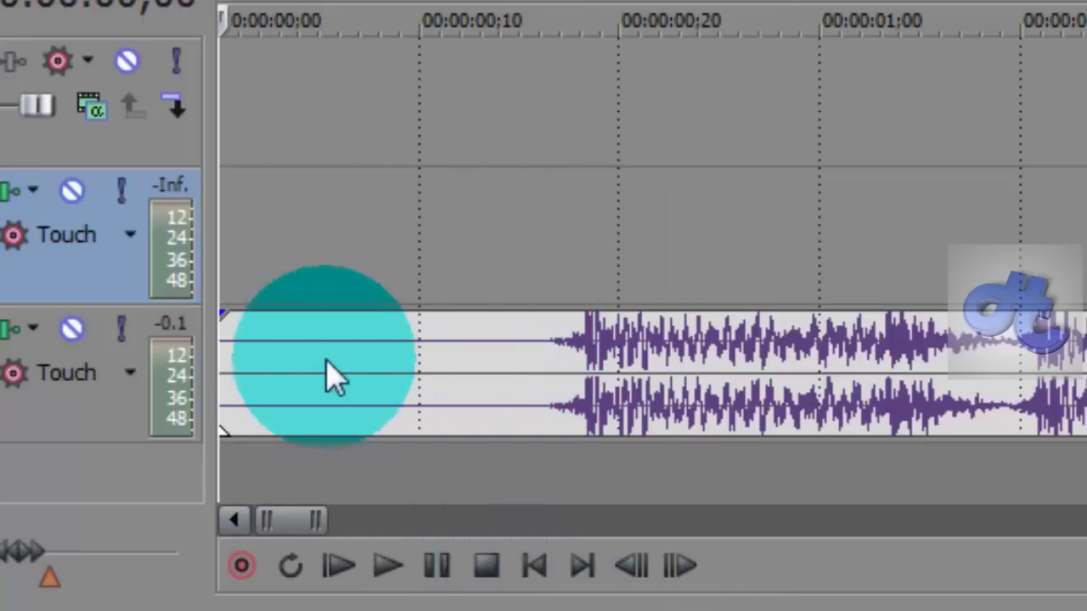
- Trim the silent lead-in off the song's start and shift the clip back about 15 frames to the beginning of the timeline
{"action": "left_click_drag", "start_coordinate": [223, 354], "coordinate": [532, 365]}
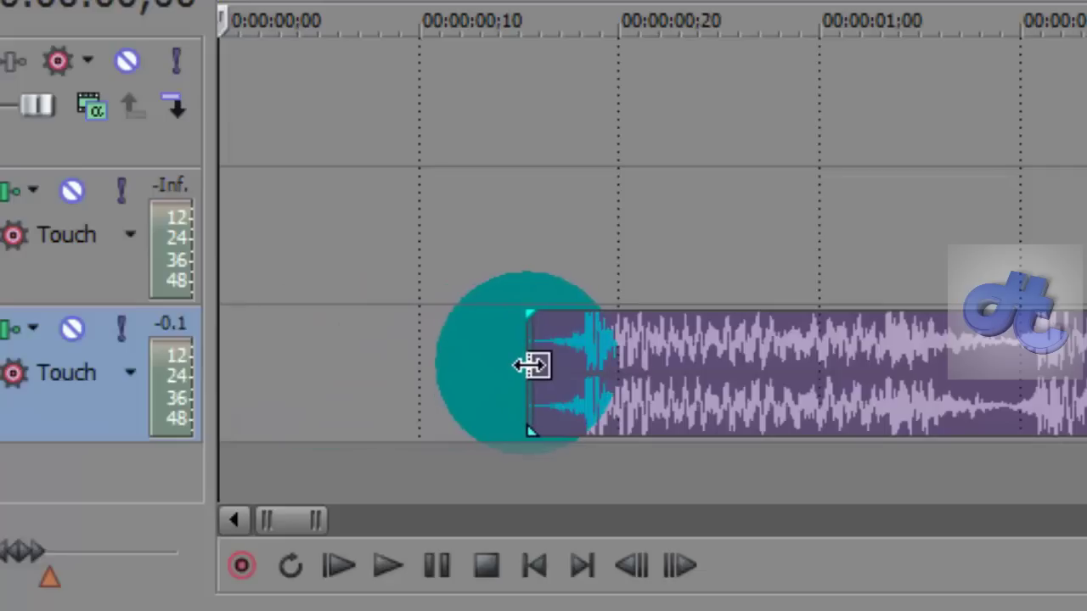
{"action": "left_click_drag", "start_coordinate": [756, 360], "coordinate": [408, 395]}
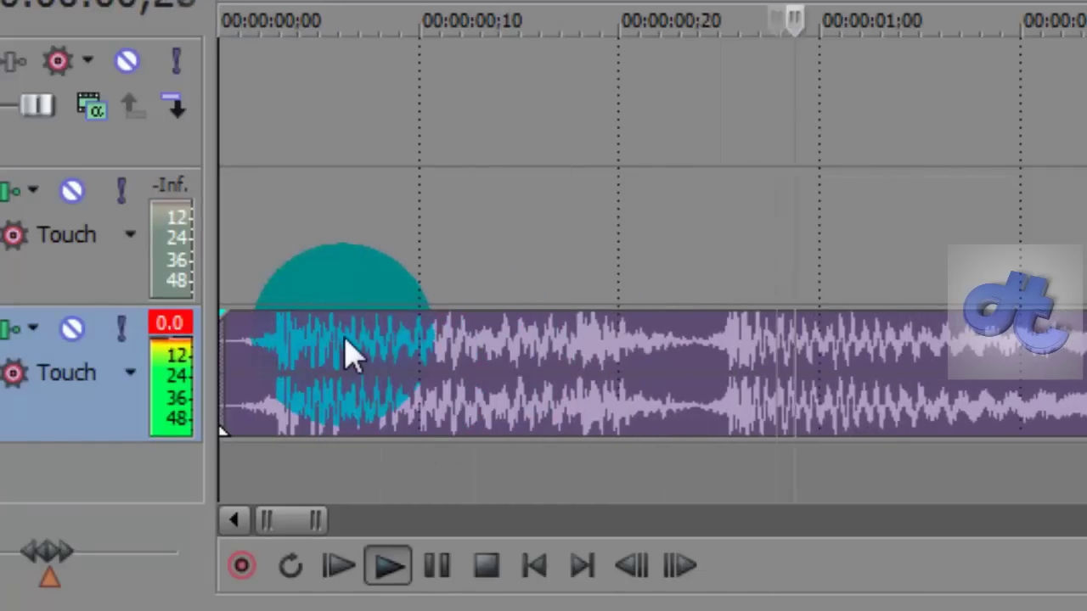
{"action": "key", "text": "space"}
{"action": "key", "text": "space"}
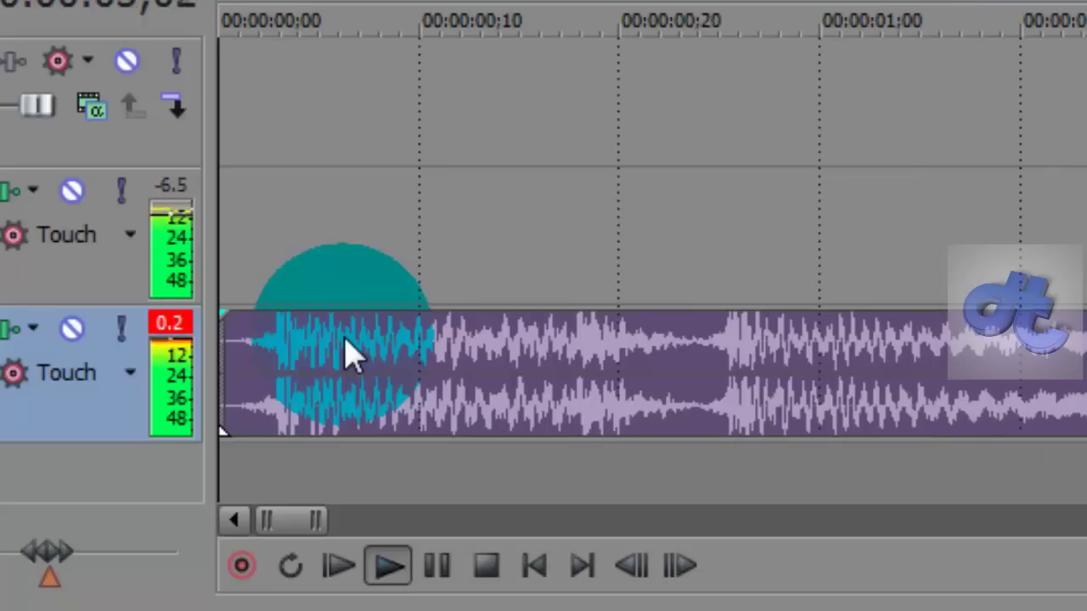
- Play the project to check the Master output levels, and reset the peak indicators of both channels
{"action": "scroll", "coordinate": [820, 328], "scroll_direction": "down", "scroll_amount": 3}
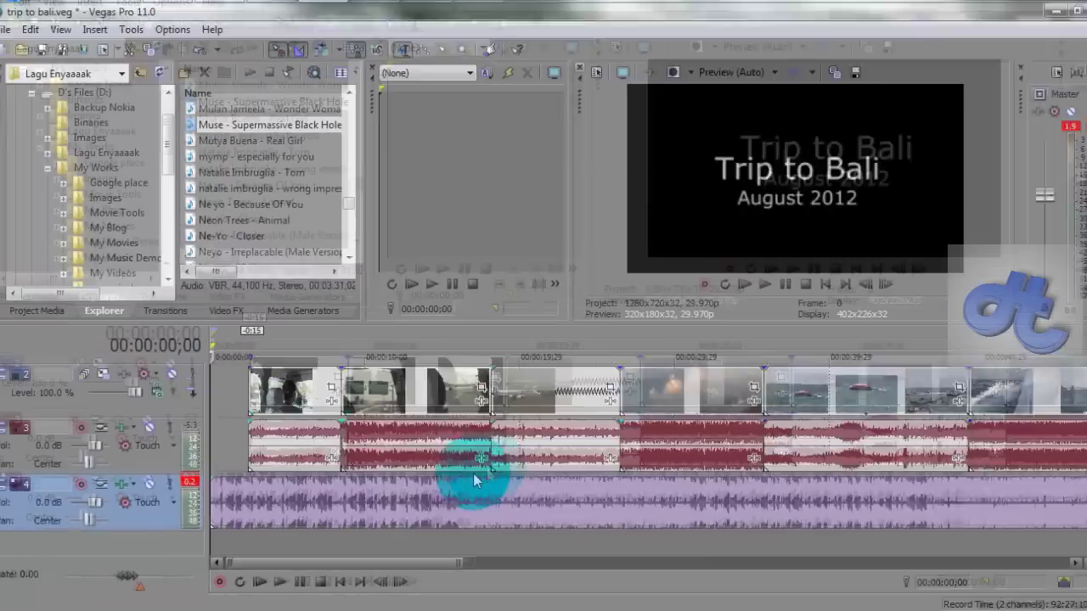
{"action": "scroll", "coordinate": [667, 456], "scroll_direction": "down", "scroll_amount": 3}
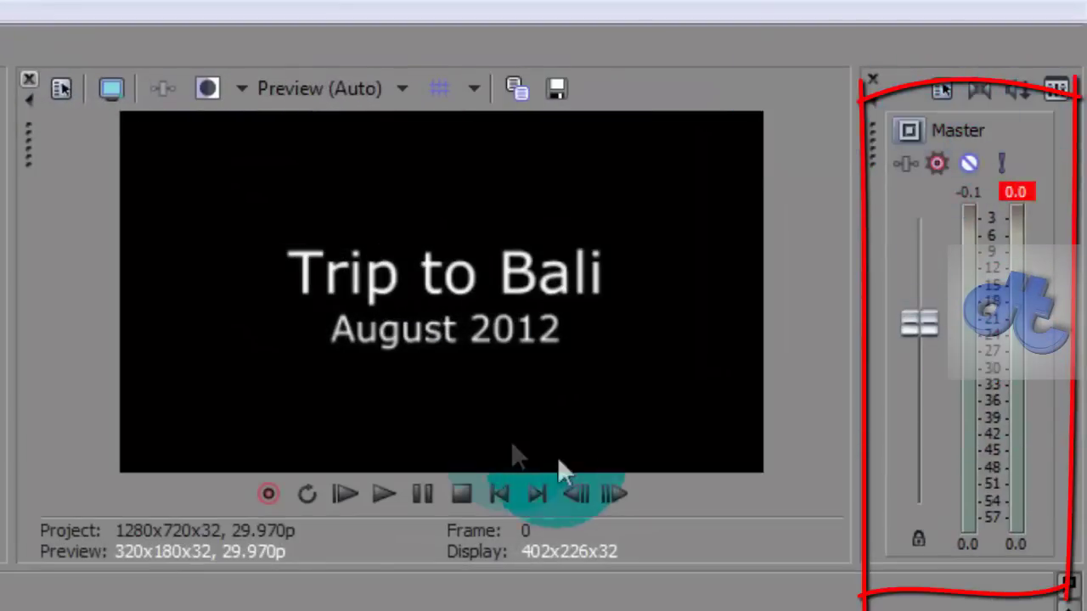
{"action": "key", "text": "space"}
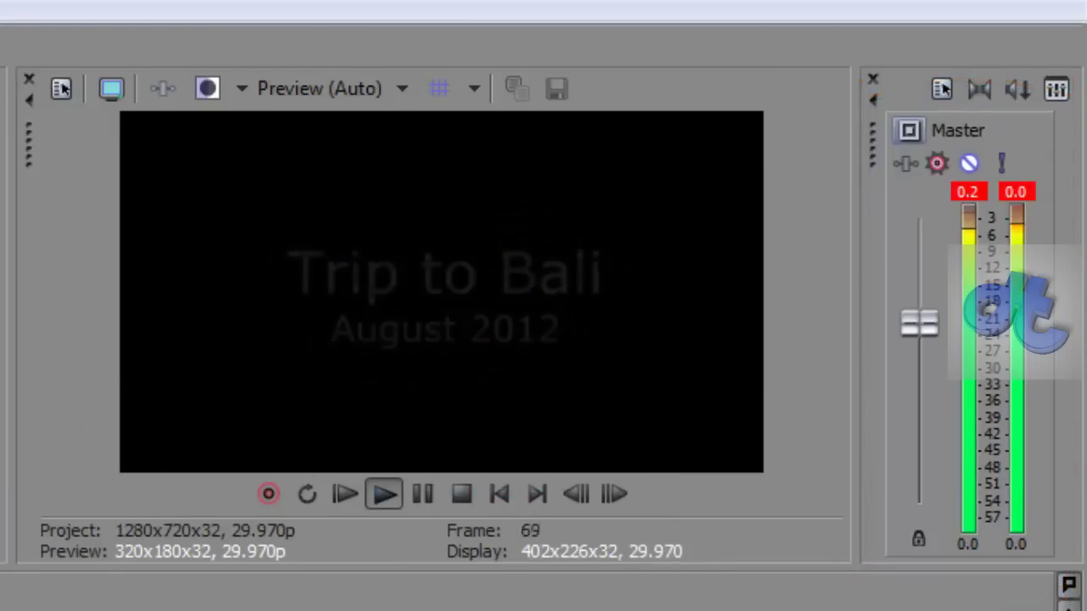
{"action": "key", "text": "space"}
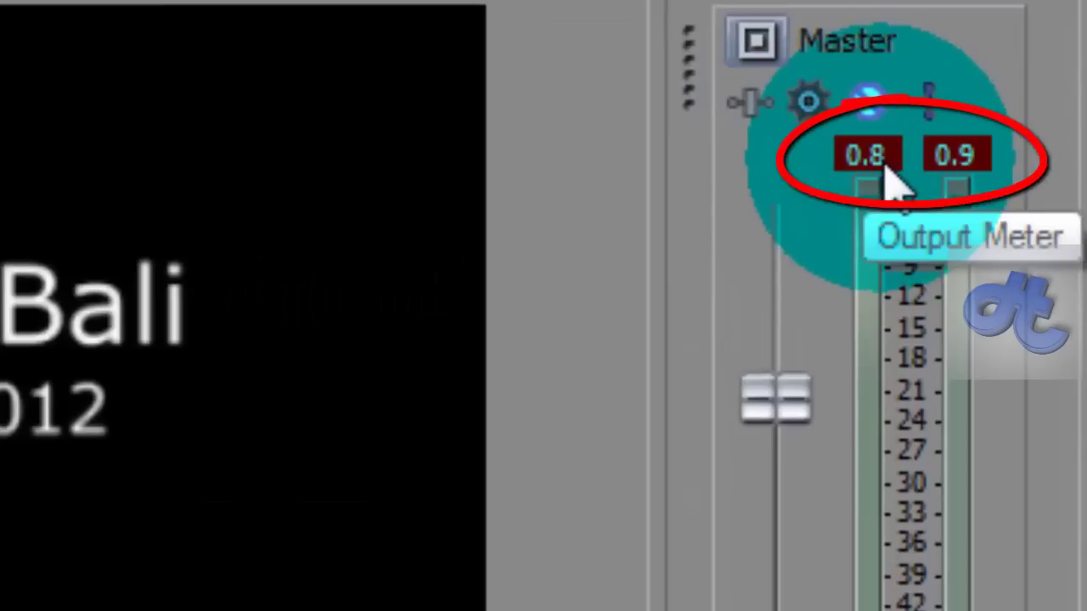
{"action": "left_click", "coordinate": [882, 166]}
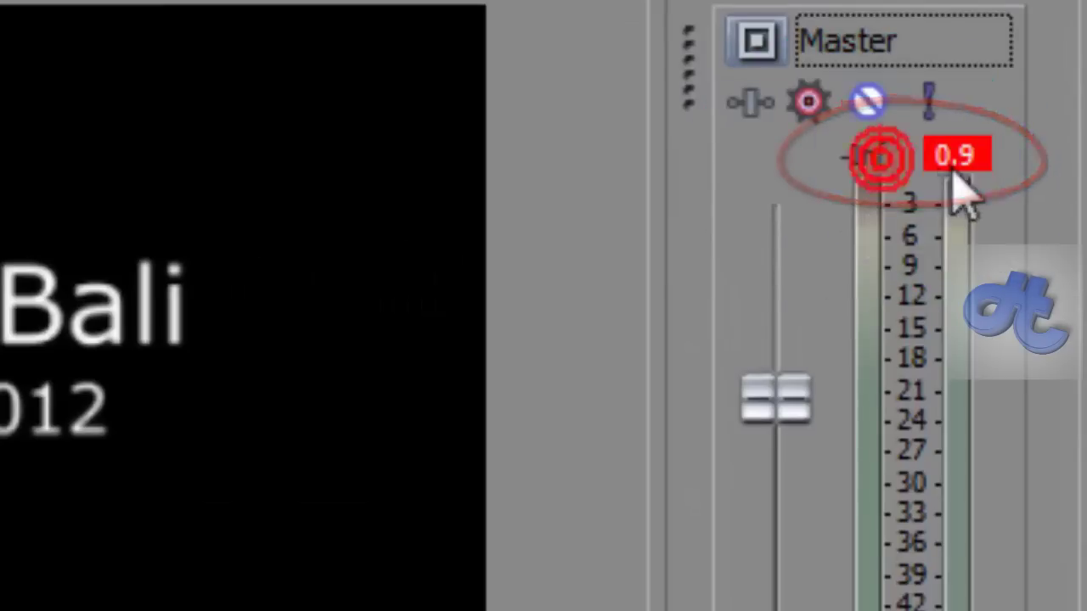
{"action": "left_click", "coordinate": [946, 163]}
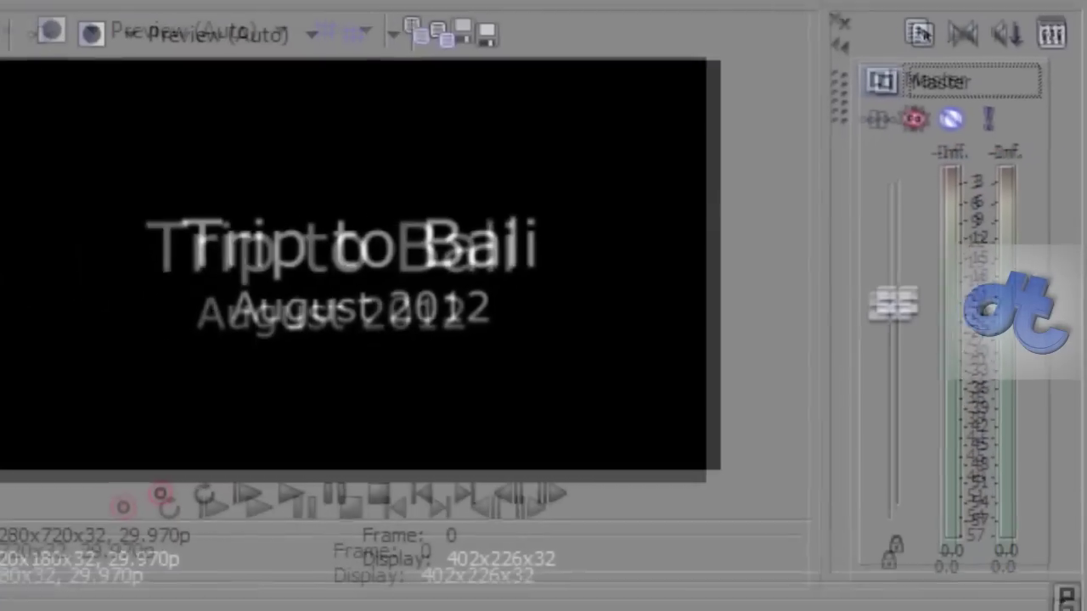
- Play the project again to monitor the Master output meters, and stop playback
{"action": "left_click", "coordinate": [276, 582]}
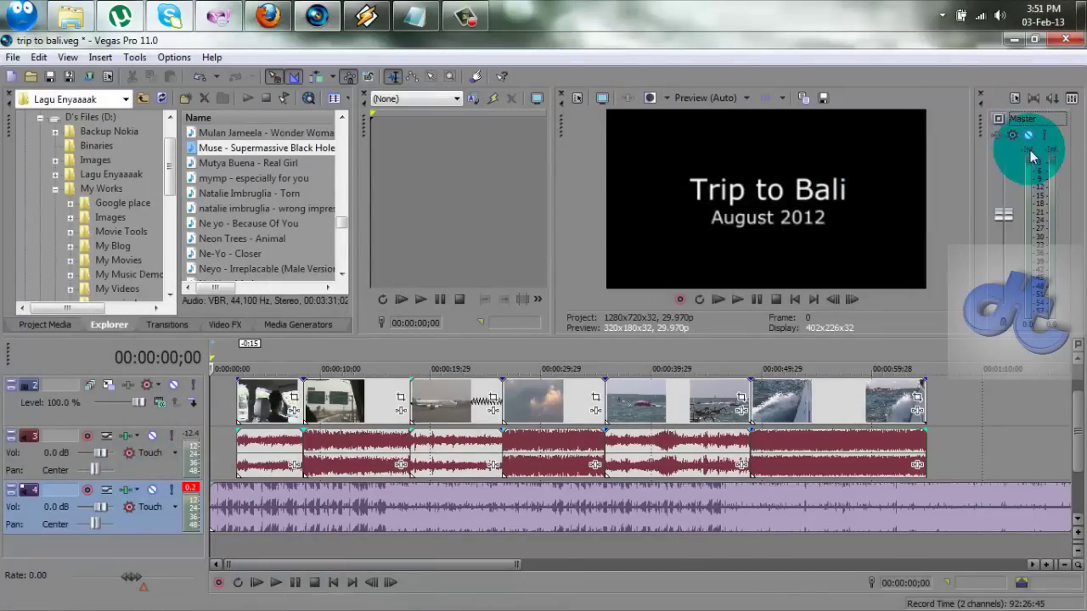
{"action": "left_click", "coordinate": [259, 581]}
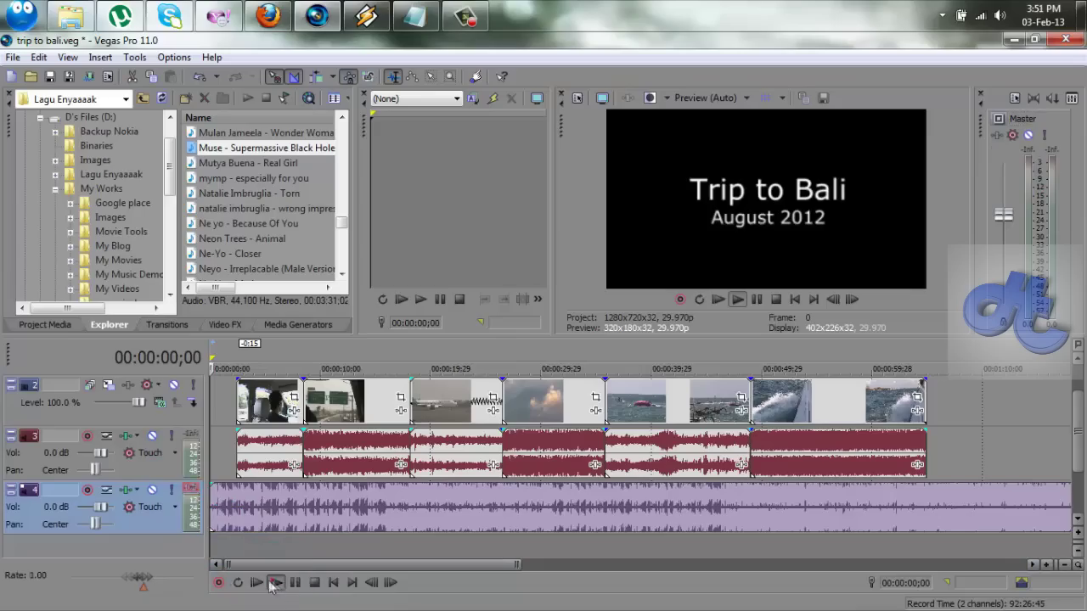
{"action": "left_click", "coordinate": [314, 582]}
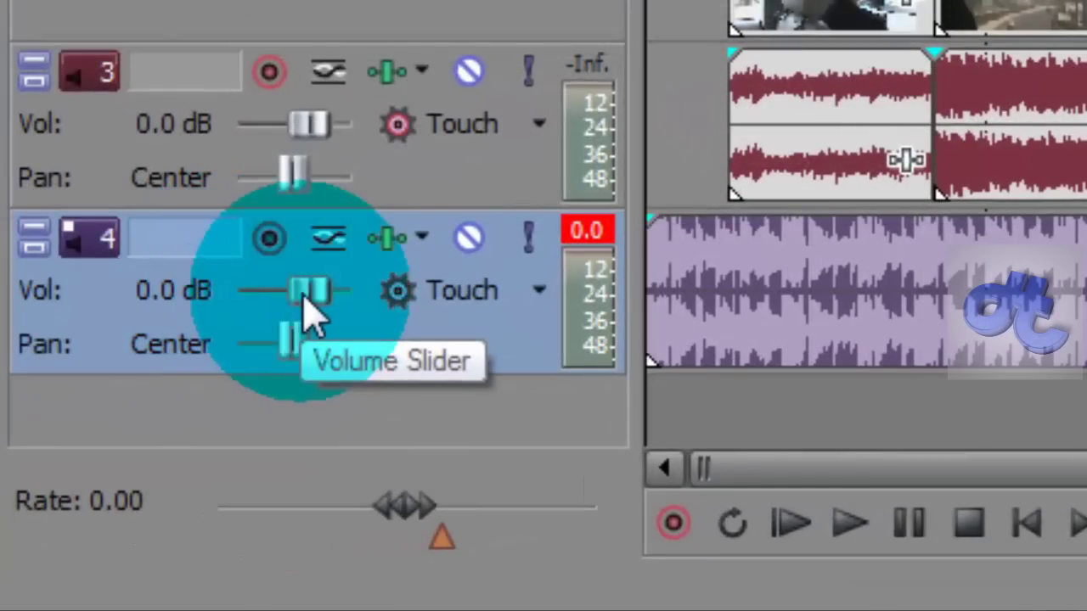
- Lower the music track's volume to -0.7 dB and reset the Master peak indicator
{"action": "left_click", "coordinate": [314, 297]}
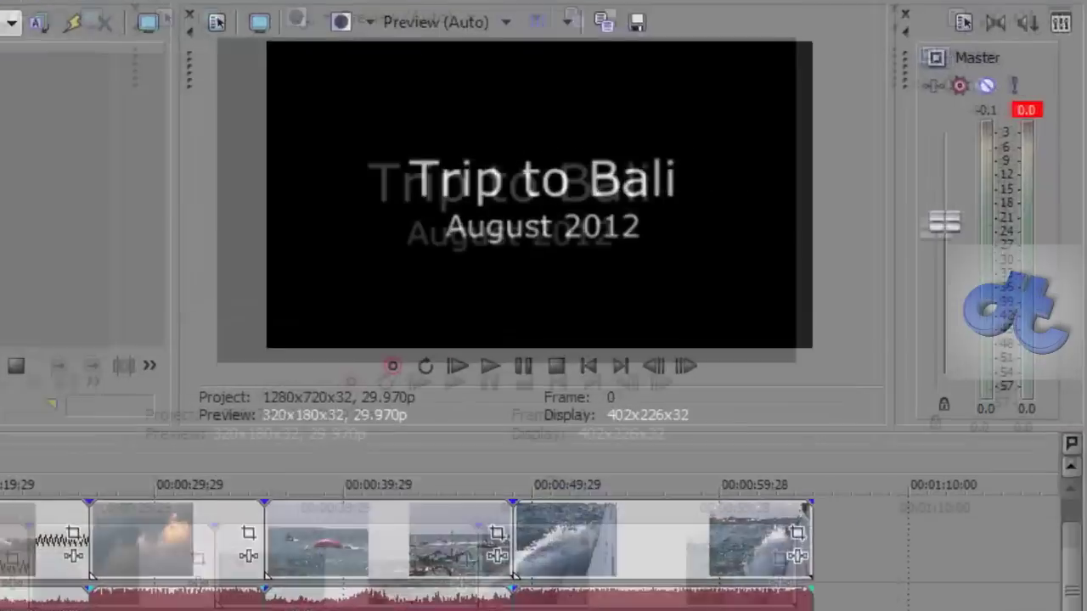
{"action": "left_click", "coordinate": [1024, 109]}
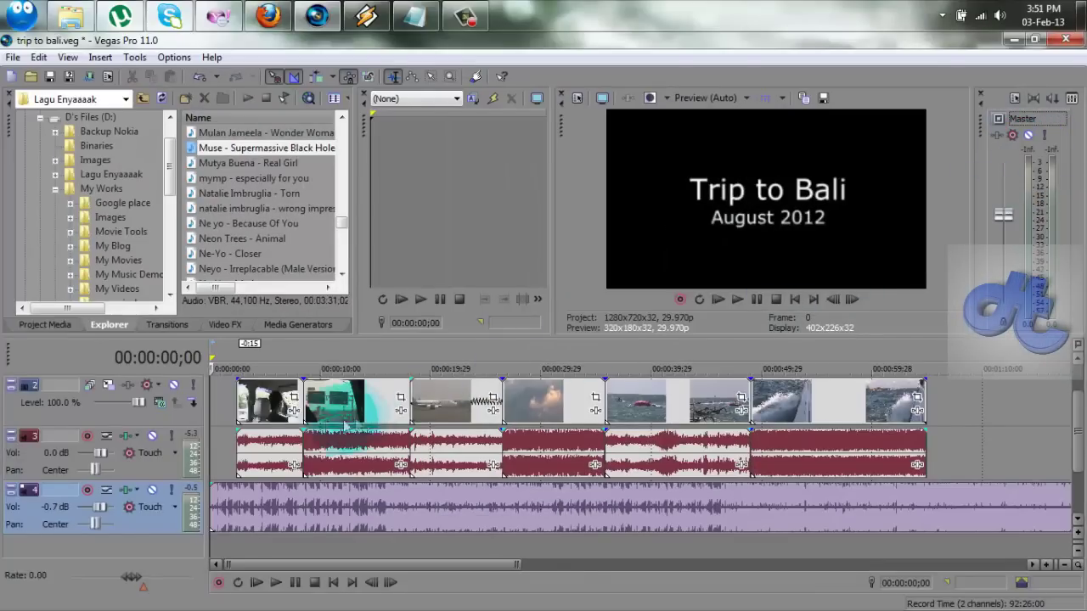
- Mute the video clips' original audio track and play the project to check the music on its own, stopping playback at the end
{"action": "left_click", "coordinate": [270, 439]}
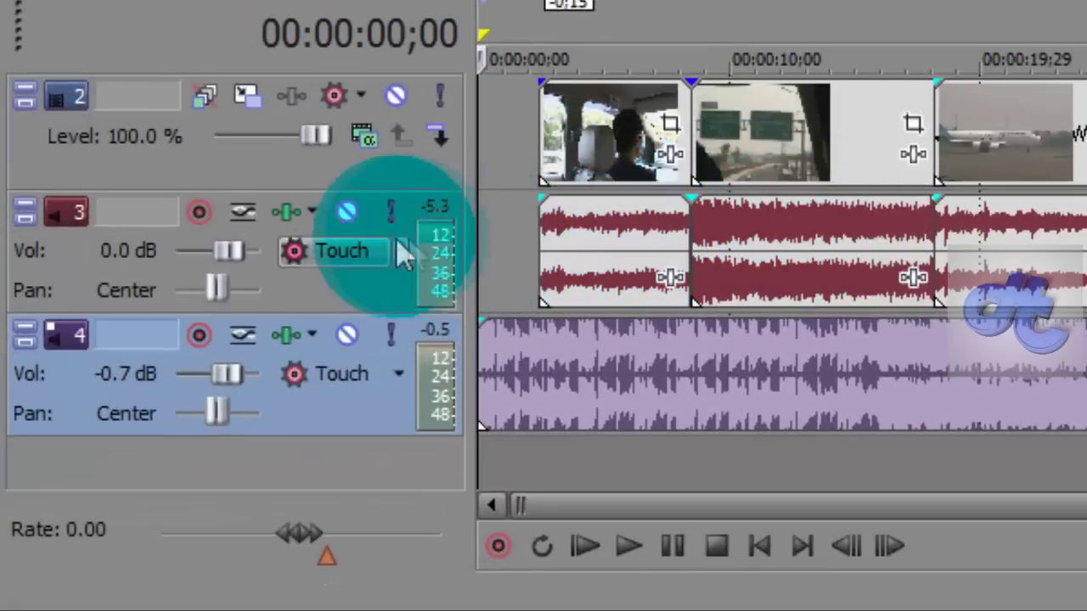
{"action": "left_click", "coordinate": [348, 211]}
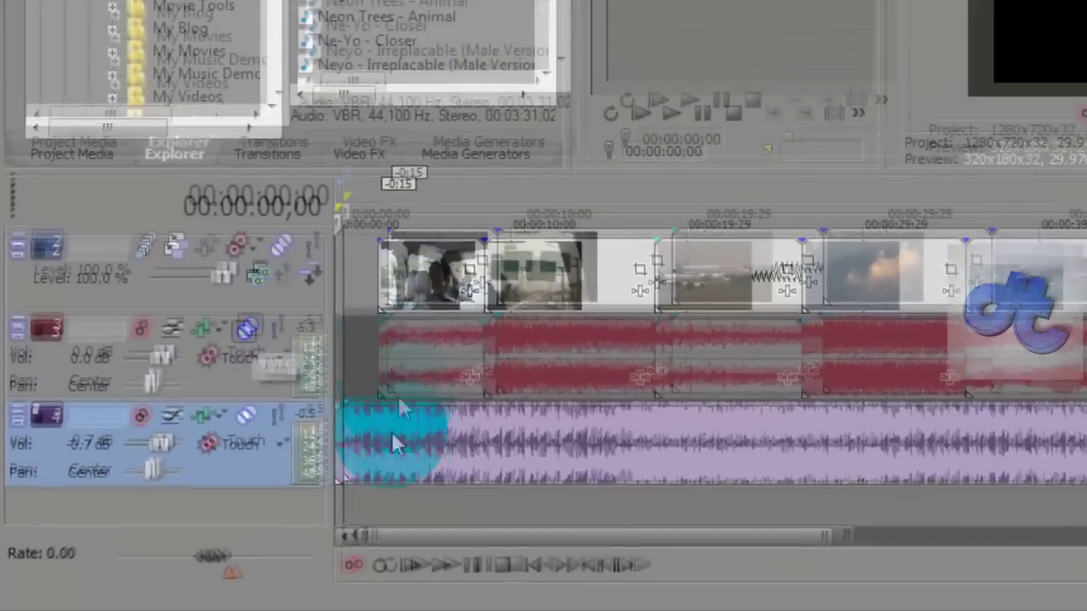
{"action": "left_click", "coordinate": [441, 565]}
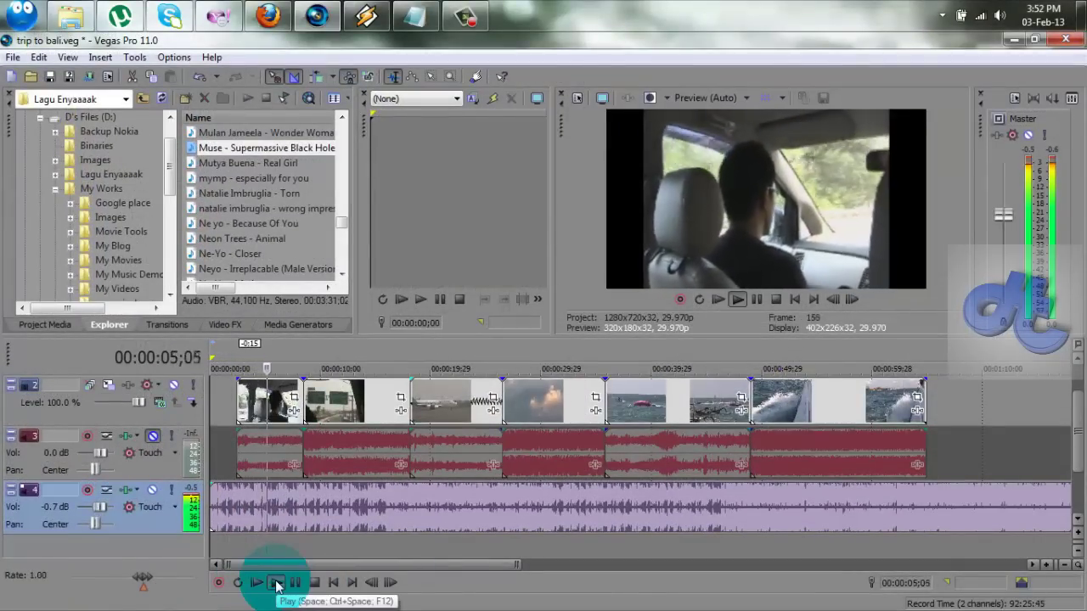
{"action": "left_click", "coordinate": [315, 583]}
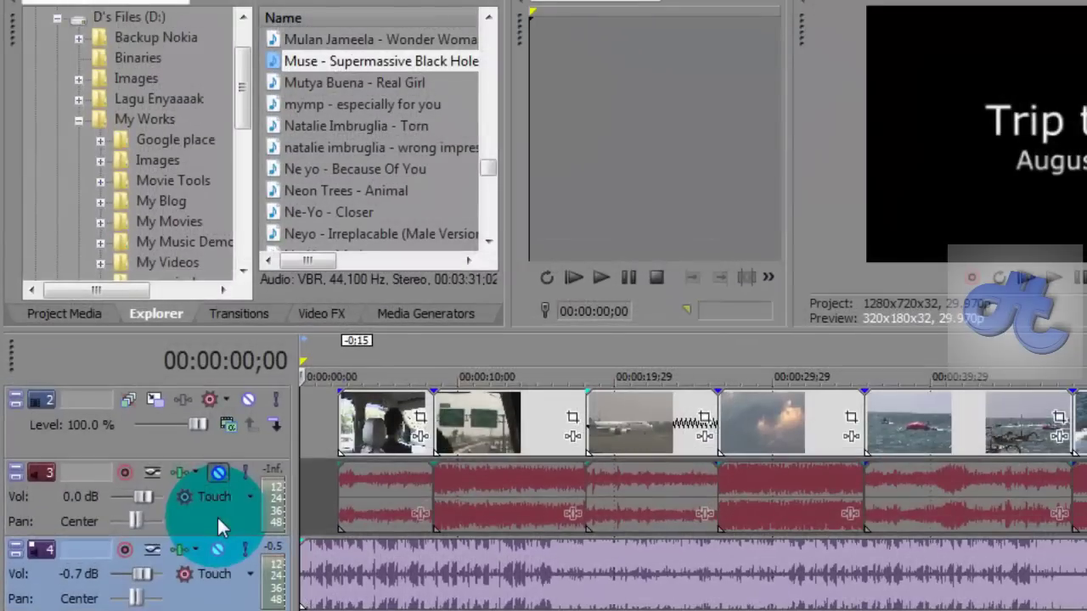
- Delete the video clips' original audio track, play the project with only the background music, and stop playback
{"action": "right_click", "coordinate": [218, 515]}
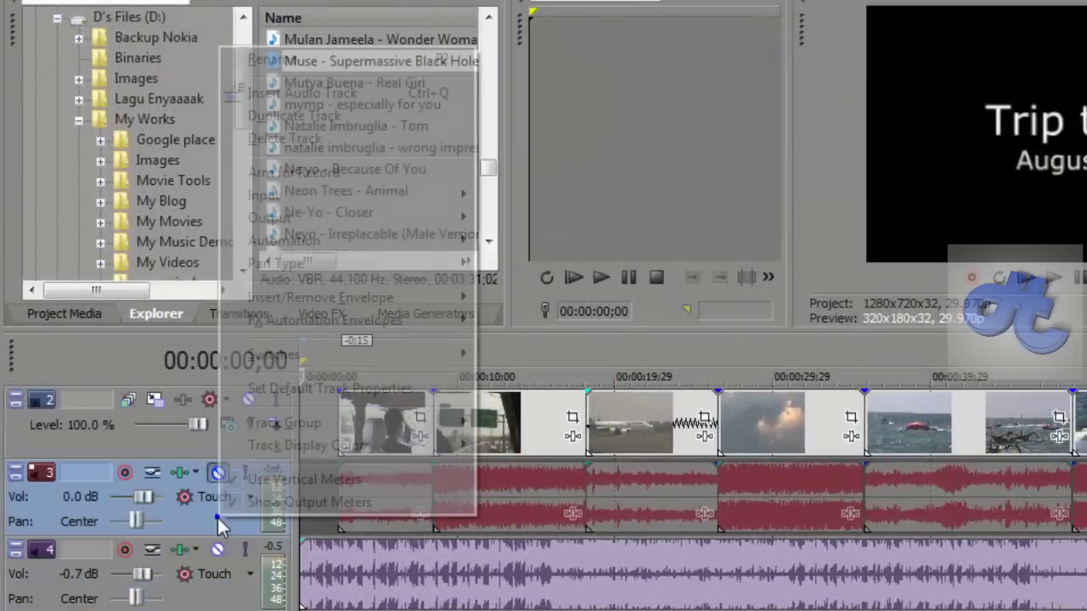
{"action": "left_click", "coordinate": [325, 141]}
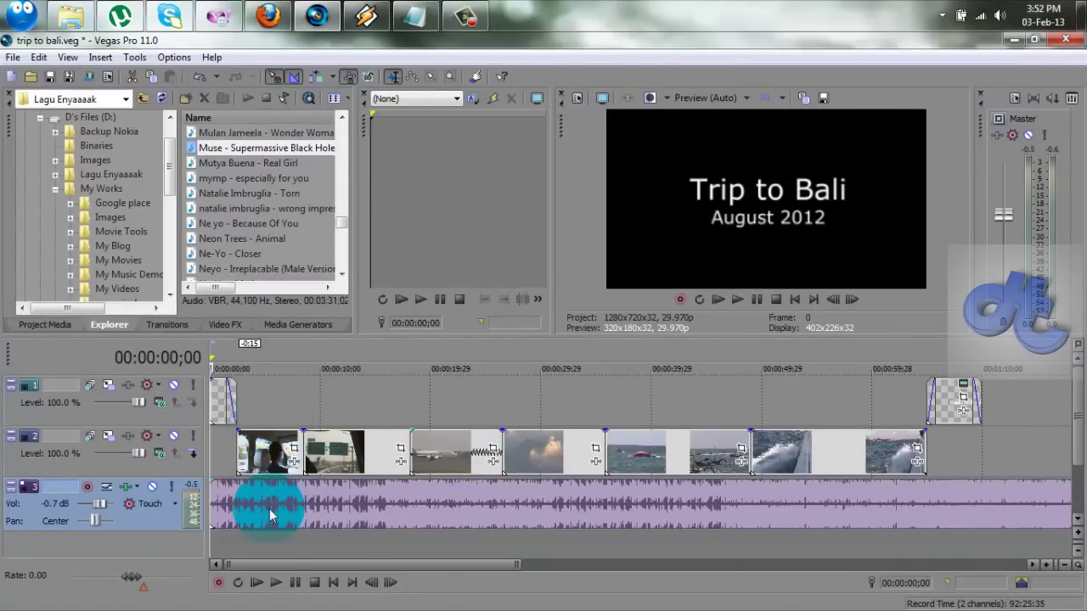
{"action": "left_click", "coordinate": [276, 584]}
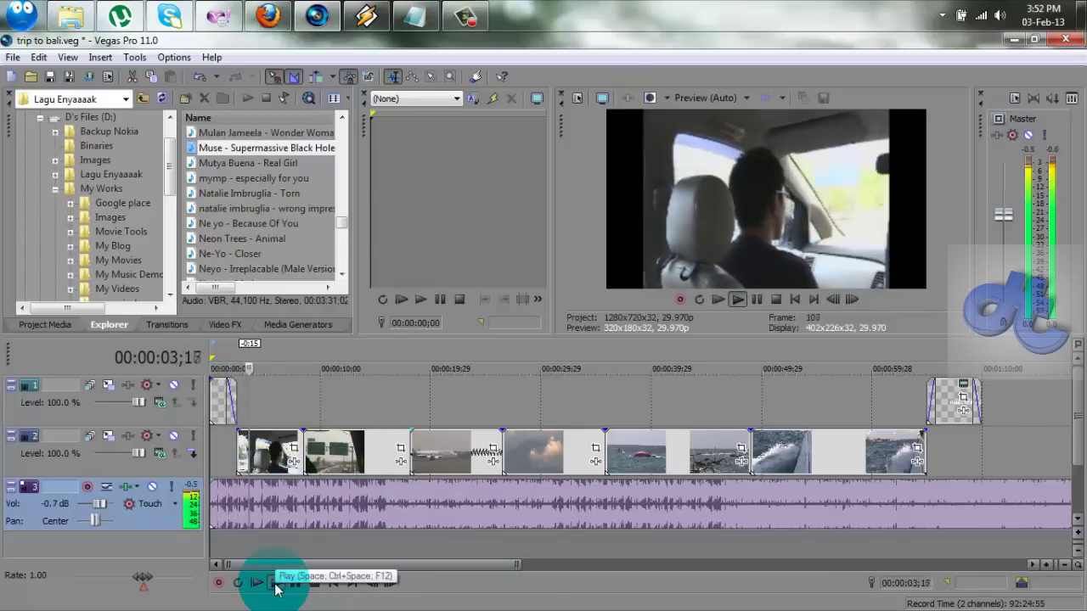
{"action": "left_click", "coordinate": [314, 583]}
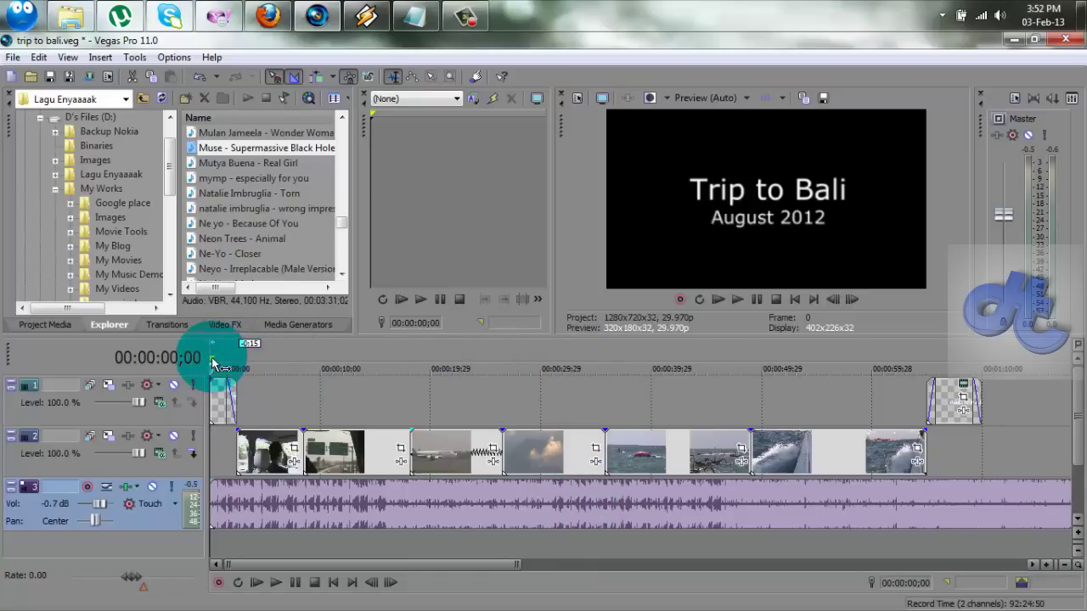
{"action": "left_click_drag", "start_coordinate": [214, 363], "coordinate": [513, 374]}
{"action": "scroll", "coordinate": [512, 392], "scroll_direction": "up", "scroll_amount": 2}
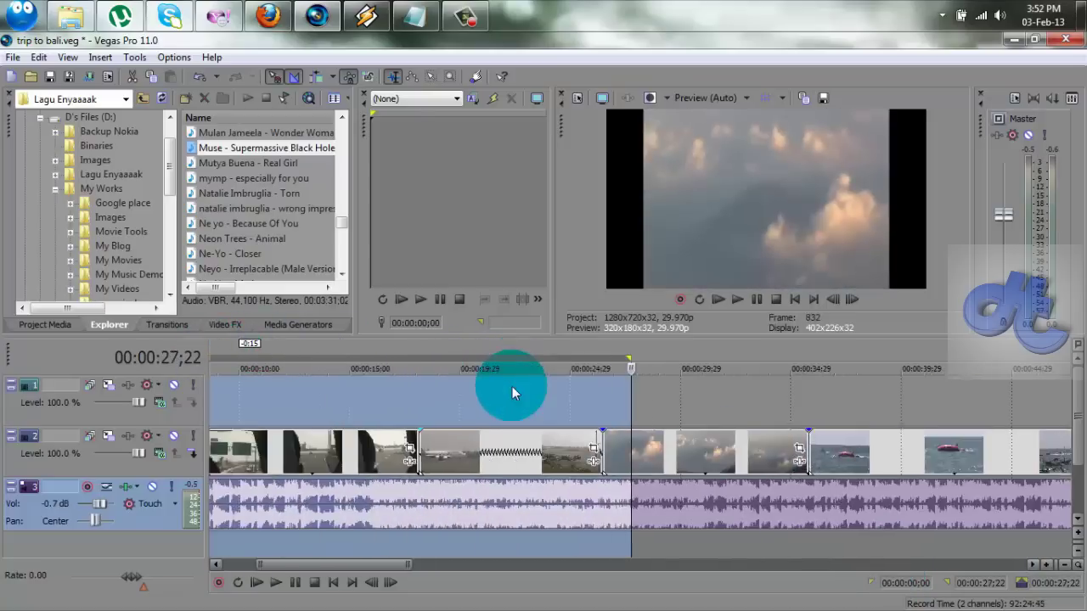
{"action": "scroll", "coordinate": [513, 393], "scroll_direction": "up", "scroll_amount": 1}
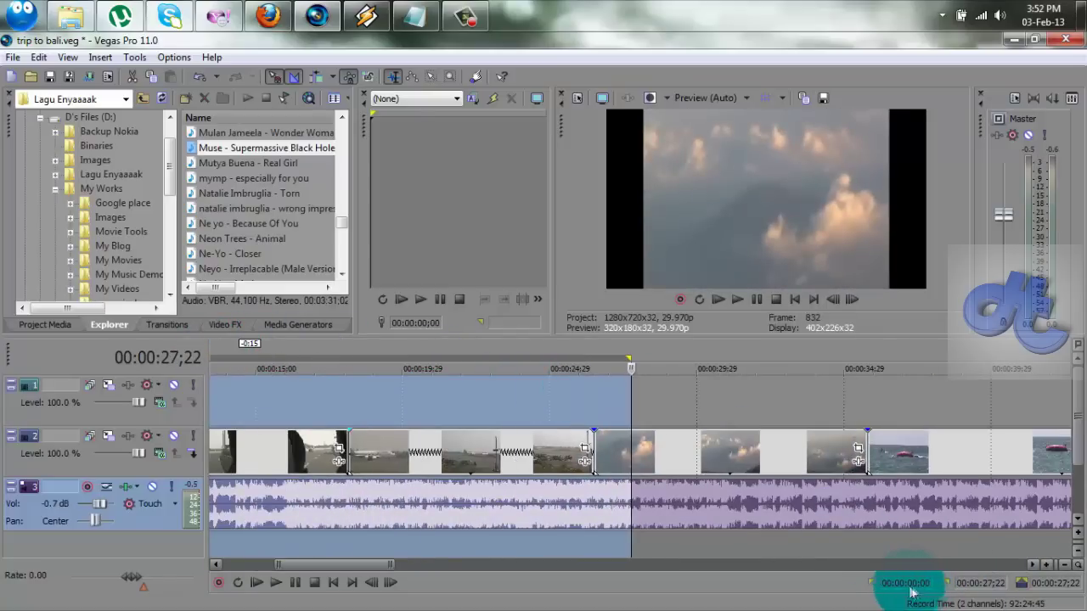
{"action": "left_click", "coordinate": [609, 399]}
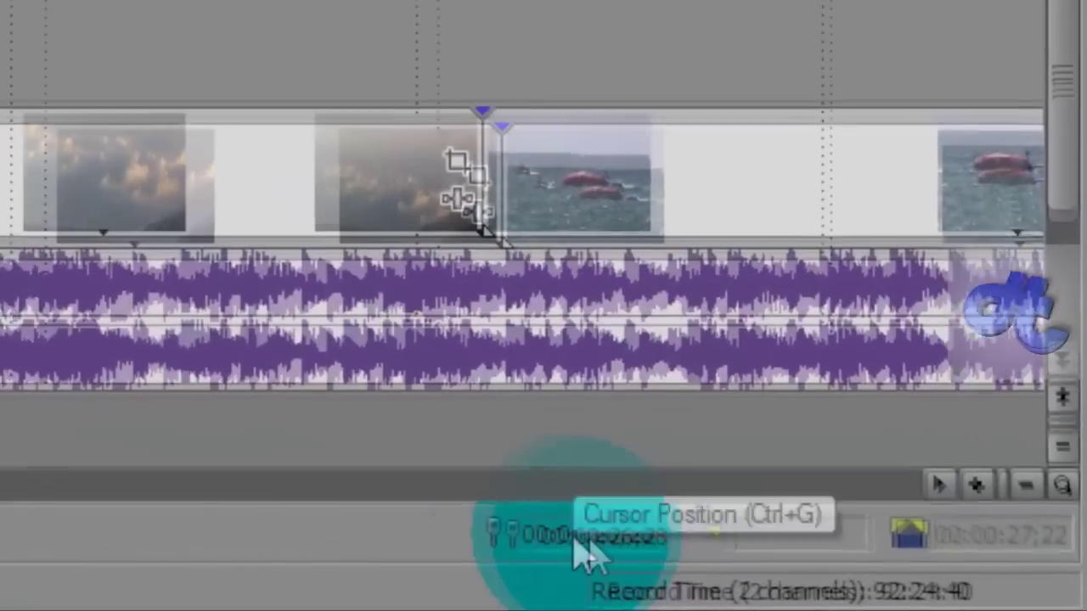
- Set the timeline cursor position to exactly 00:00:20;00
{"action": "left_click", "coordinate": [601, 544]}
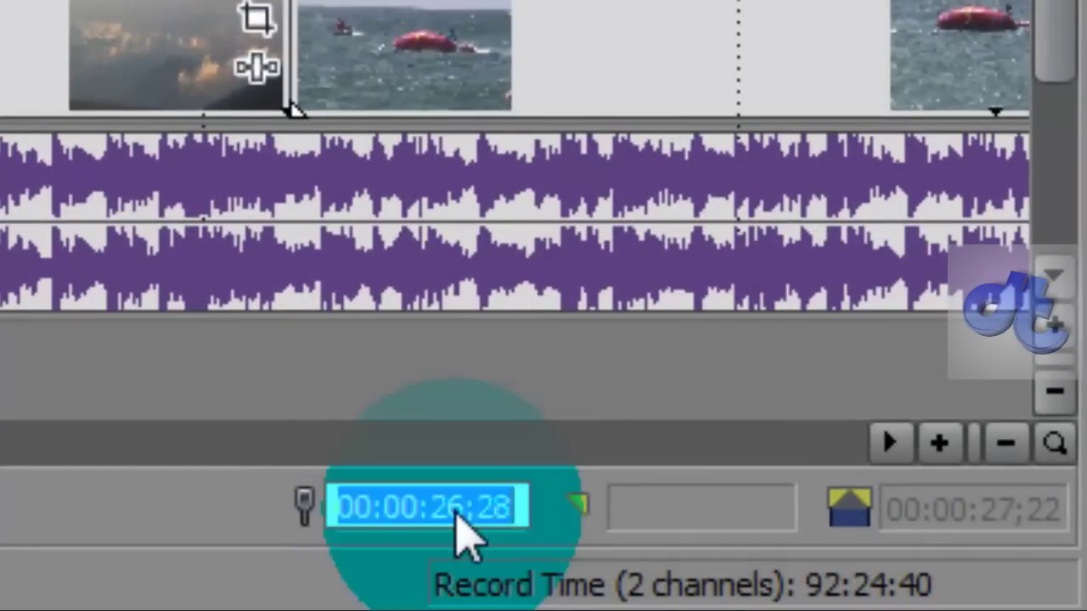
{"action": "left_click", "coordinate": [457, 515]}
{"action": "type", "text": "0"}
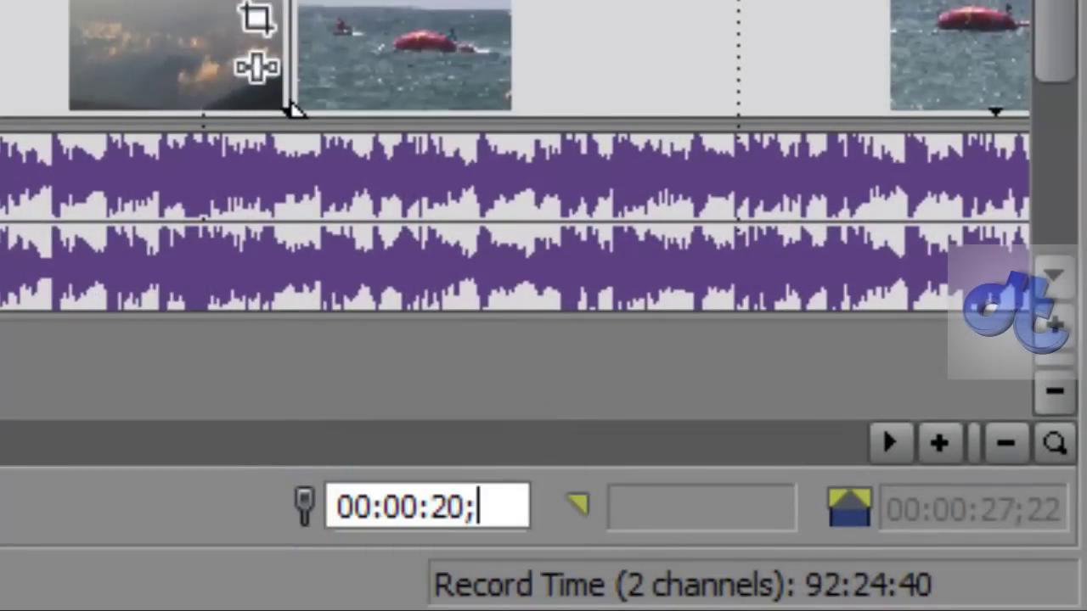
{"action": "type", "text": "0:0"}
{"action": "key", "text": "Return"}
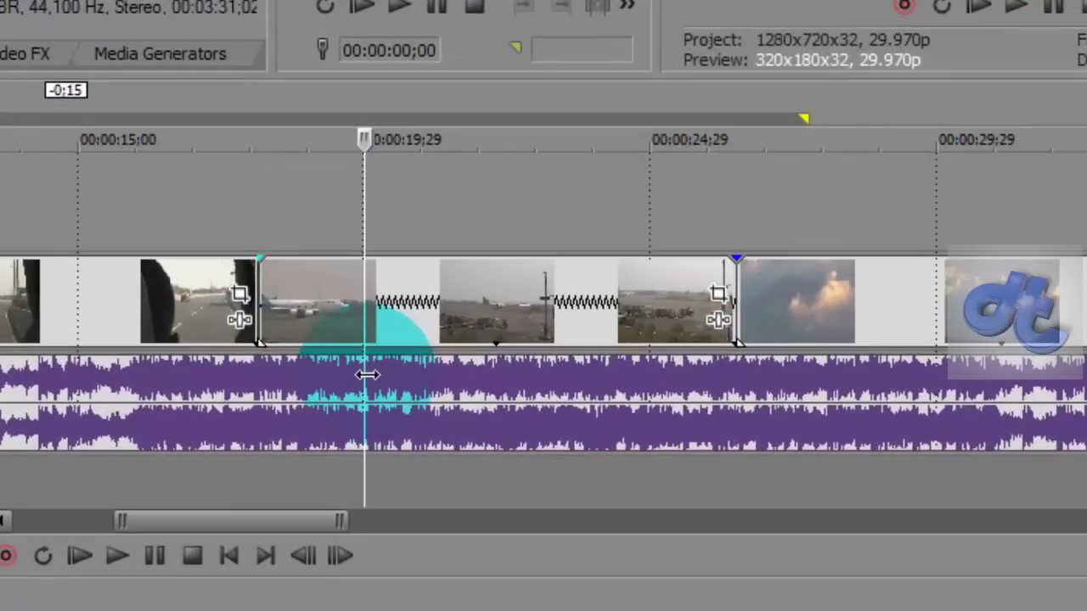
- Split the music clip at 00:00:20;00 and delete the part after the split
{"action": "scroll", "coordinate": [370, 379], "scroll_direction": "up", "scroll_amount": 3}
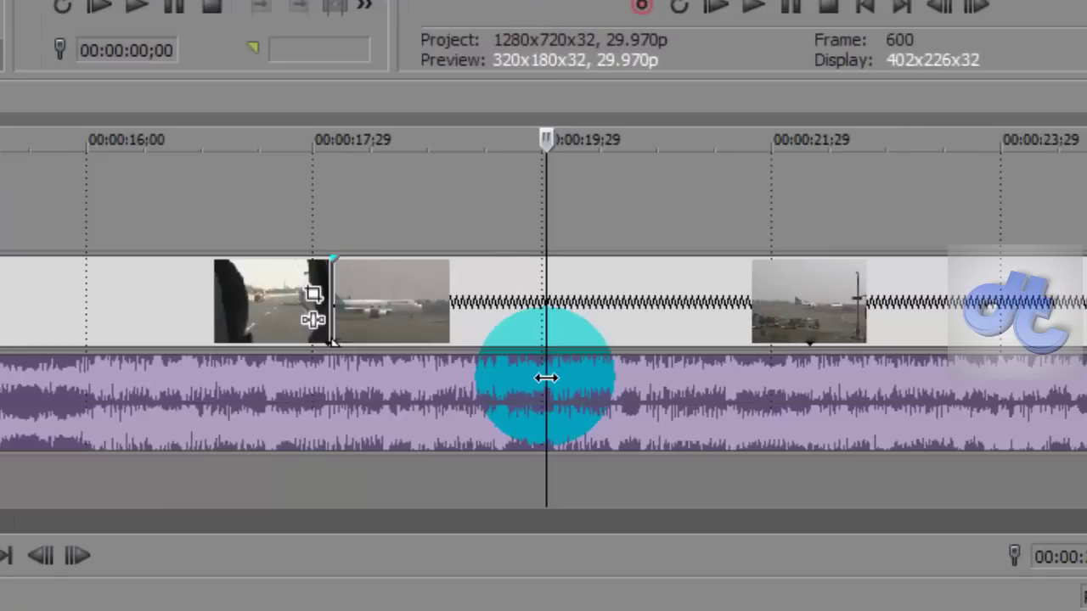
{"action": "left_click", "coordinate": [546, 377]}
{"action": "key", "text": "s"}
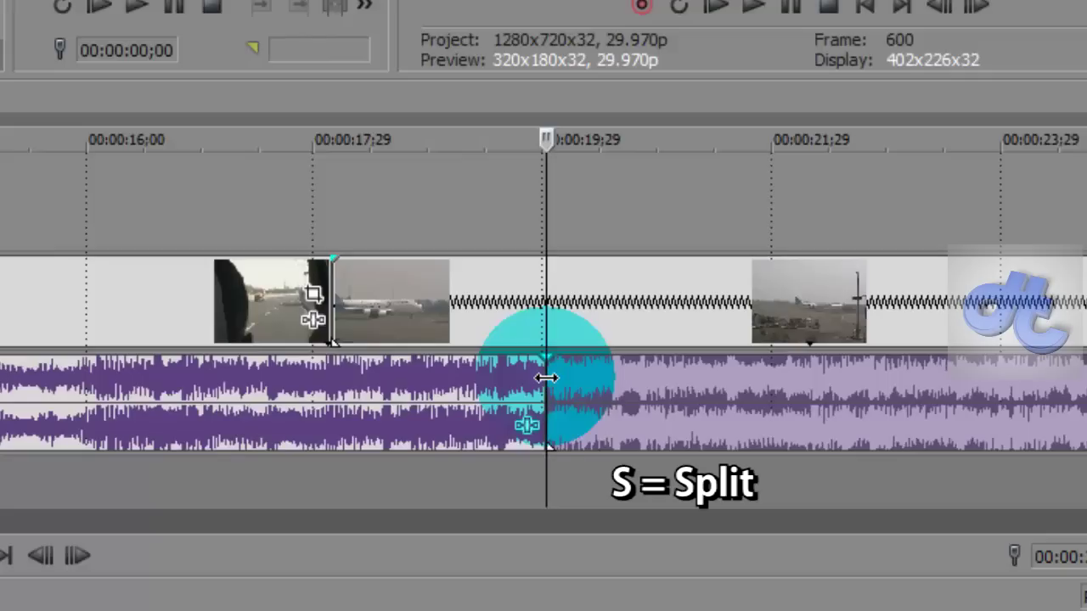
{"action": "left_click", "coordinate": [632, 381]}
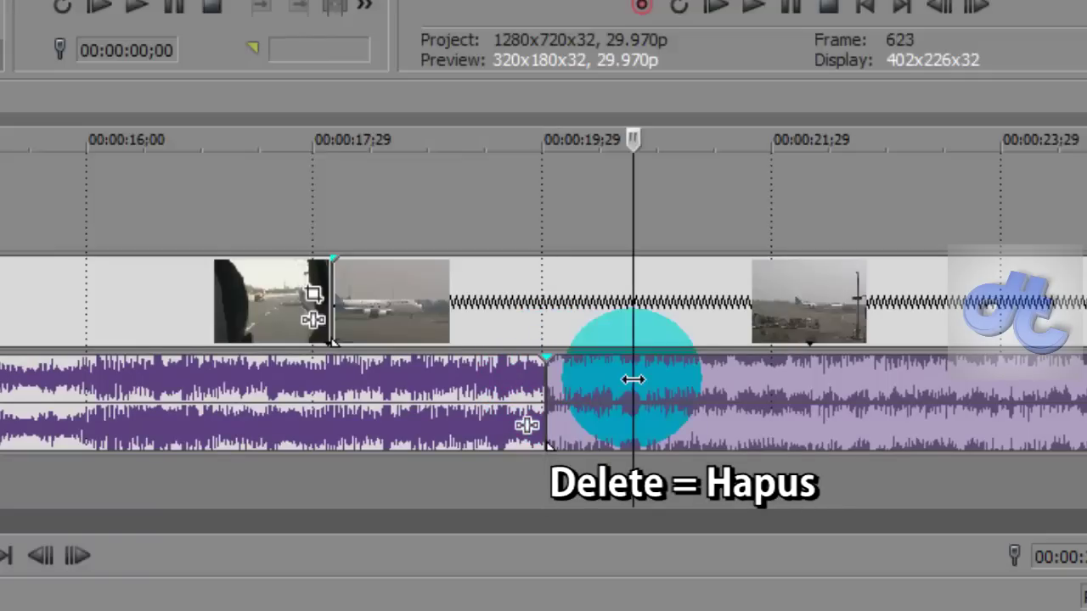
{"action": "key", "text": "Delete"}
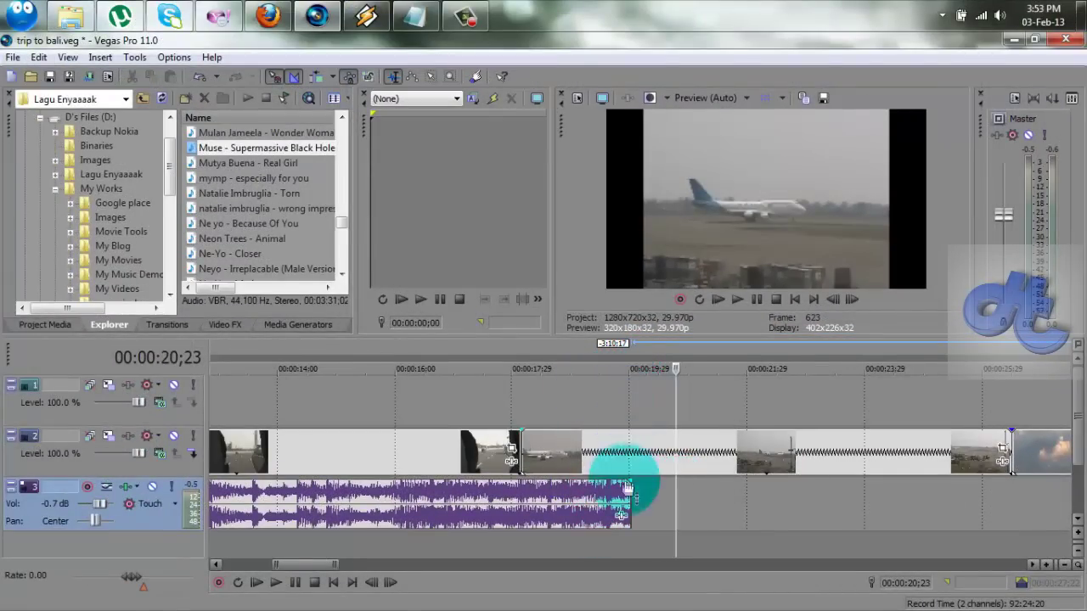
{"action": "left_click", "coordinate": [627, 396]}
{"action": "scroll", "coordinate": [619, 407], "scroll_direction": "down", "scroll_amount": 6}
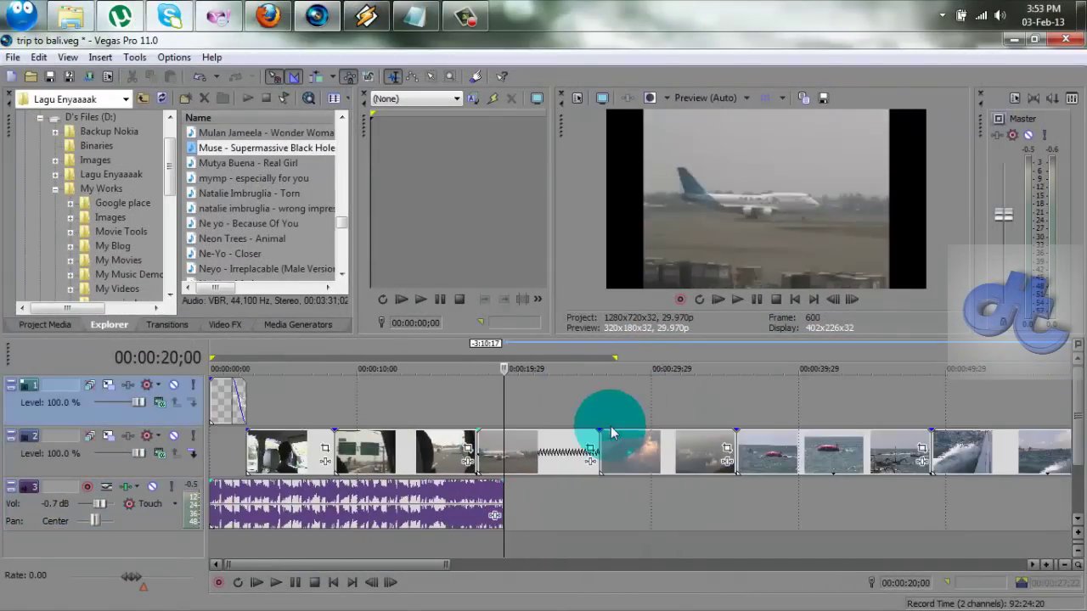
{"action": "left_click_drag", "start_coordinate": [391, 566], "coordinate": [358, 569]}
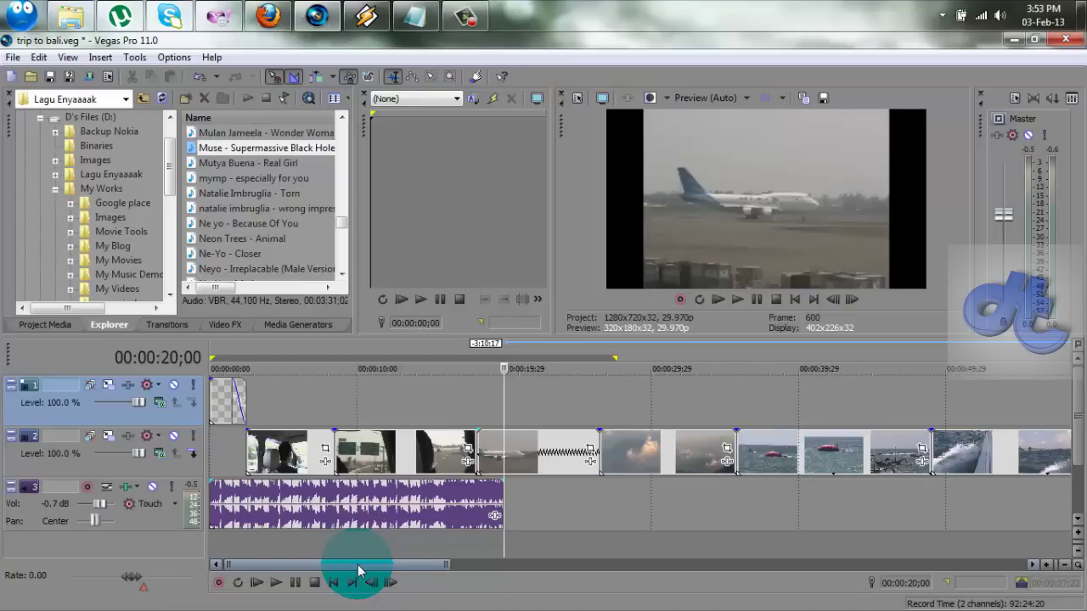
- Switch to the tutorial outline in Notepad, review it up to topic 4, Menyelaraskan, and minimize the window
{"action": "left_click", "coordinate": [423, 13]}
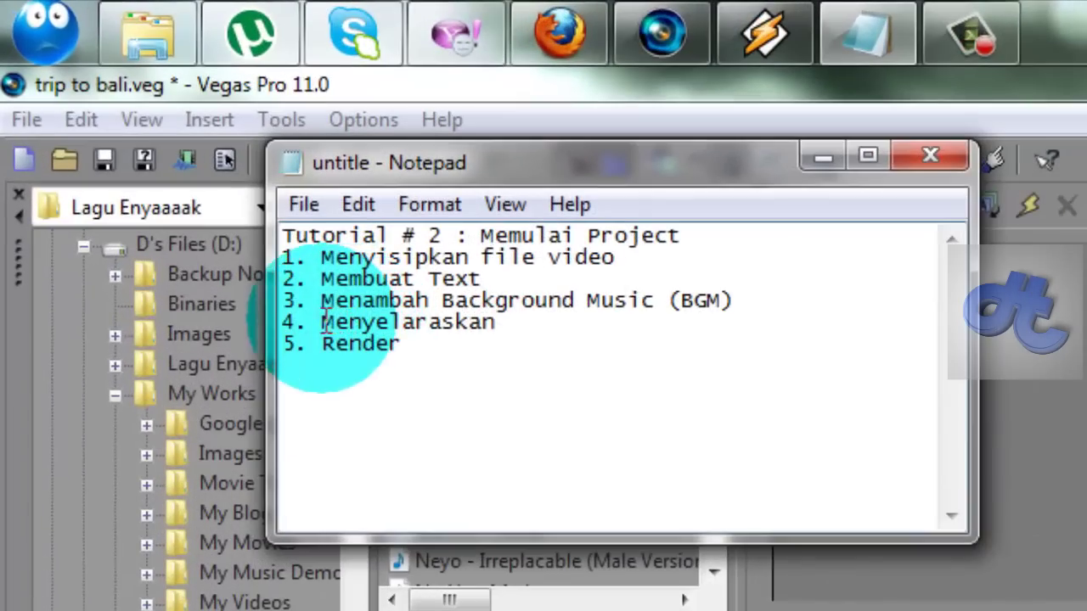
{"action": "left_click_drag", "start_coordinate": [210, 208], "coordinate": [332, 215]}
{"action": "left_click", "coordinate": [506, 330]}
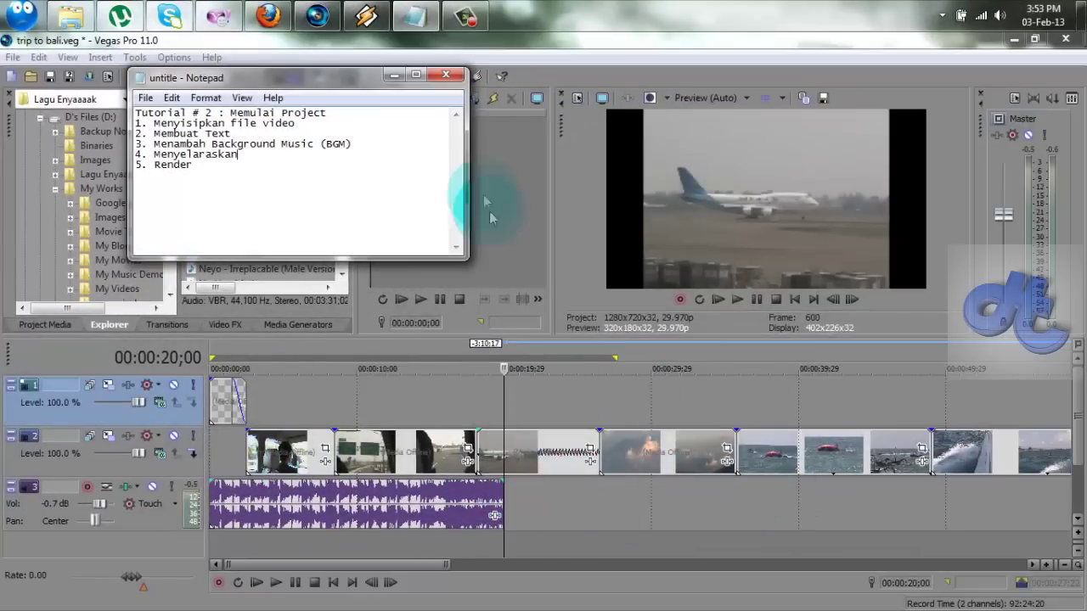
{"action": "left_click", "coordinate": [395, 77]}
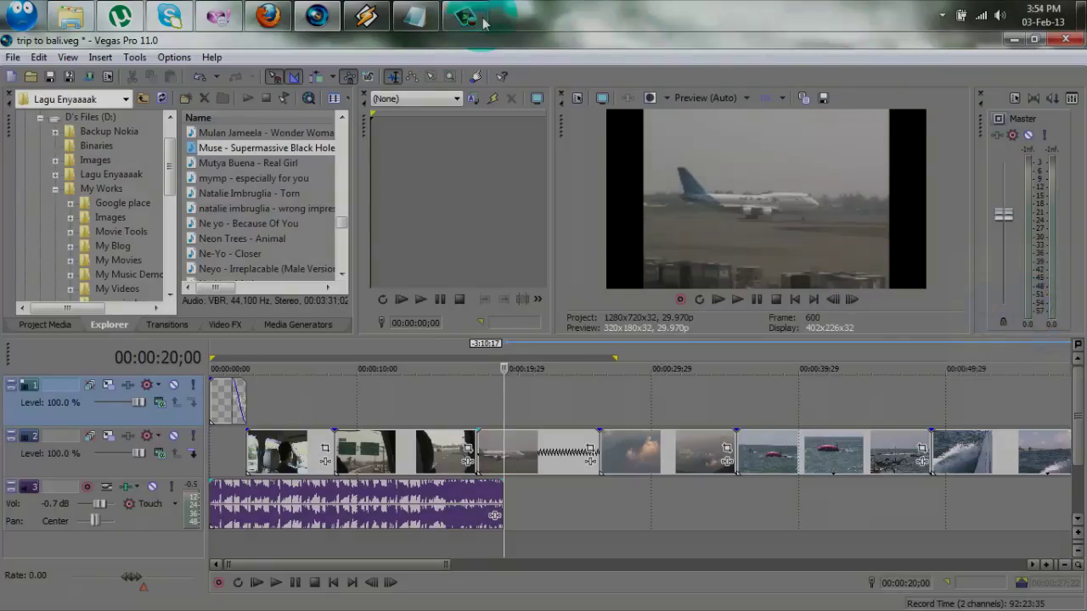
{"action": "left_click", "coordinate": [471, 17]}
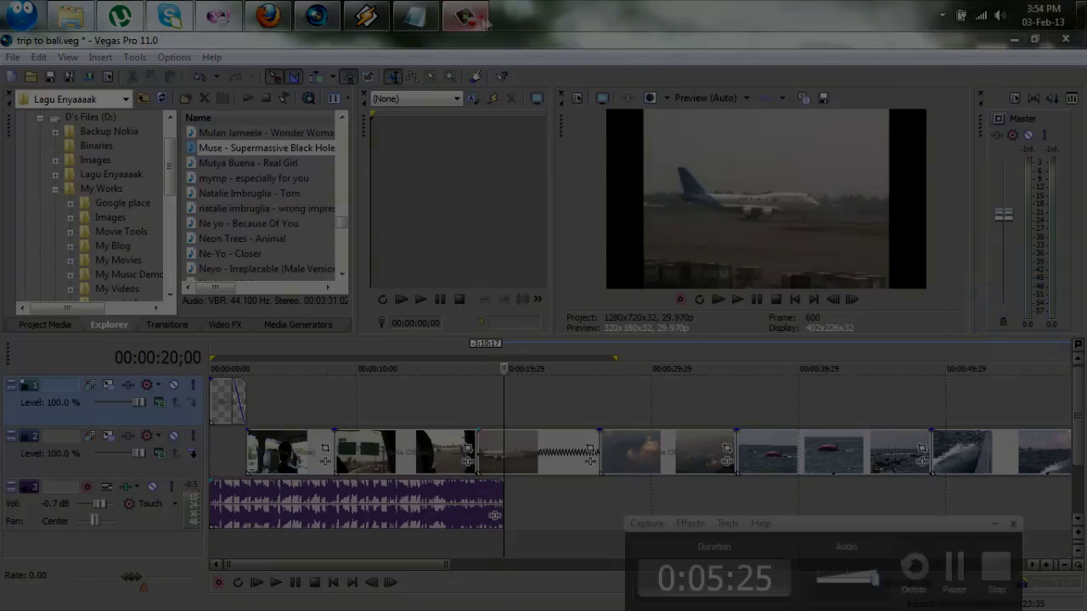